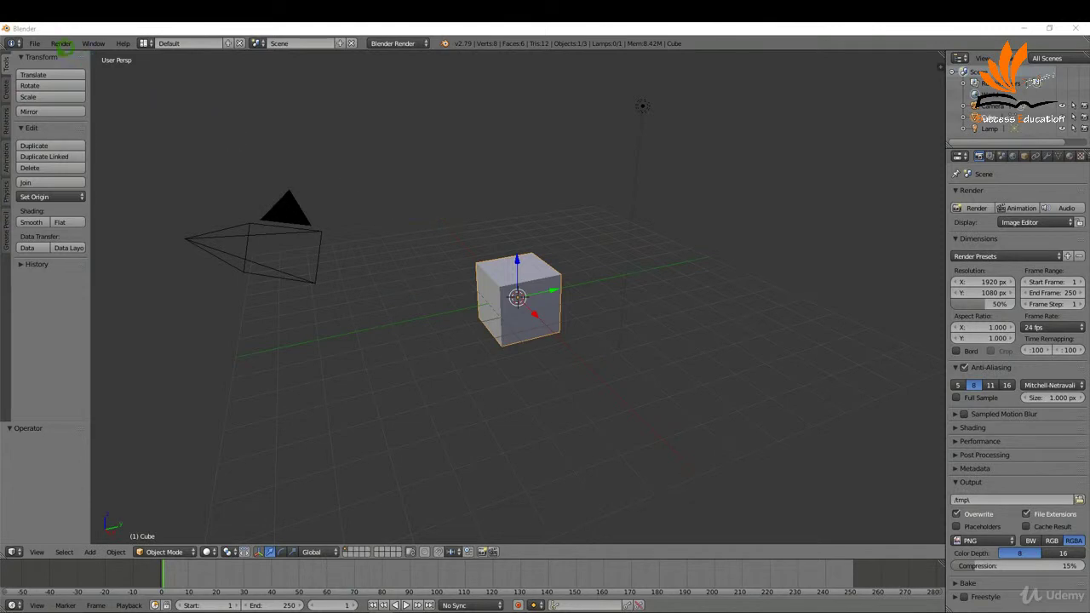
Enable the 3D View: 3D Navigation add-on in User Preferences and open its documentation page.
{"action": "left_click", "coordinate": [35, 43]}
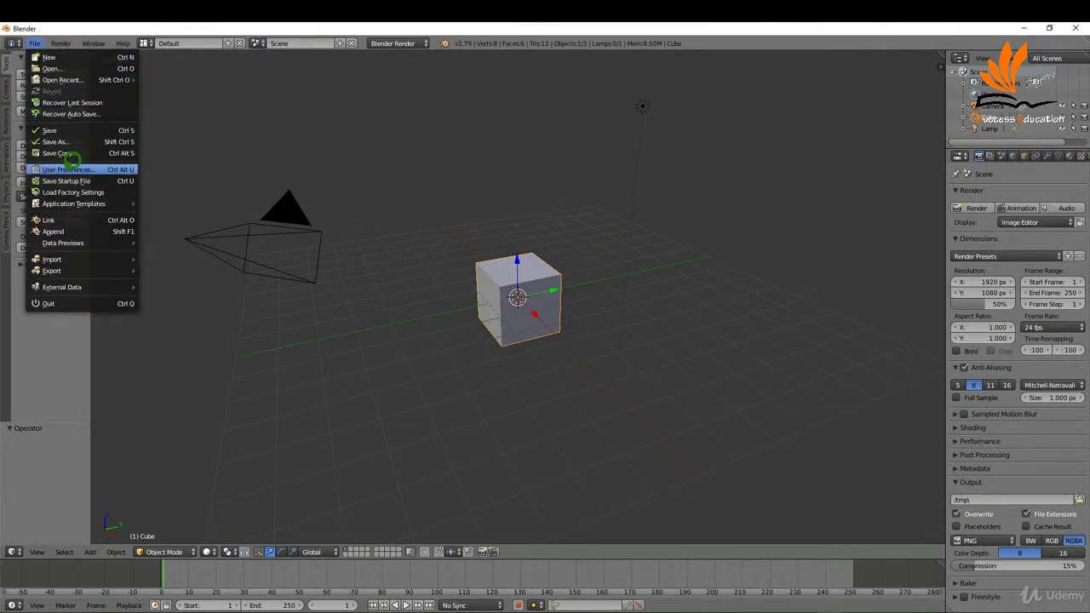
{"action": "left_click", "coordinate": [70, 168]}
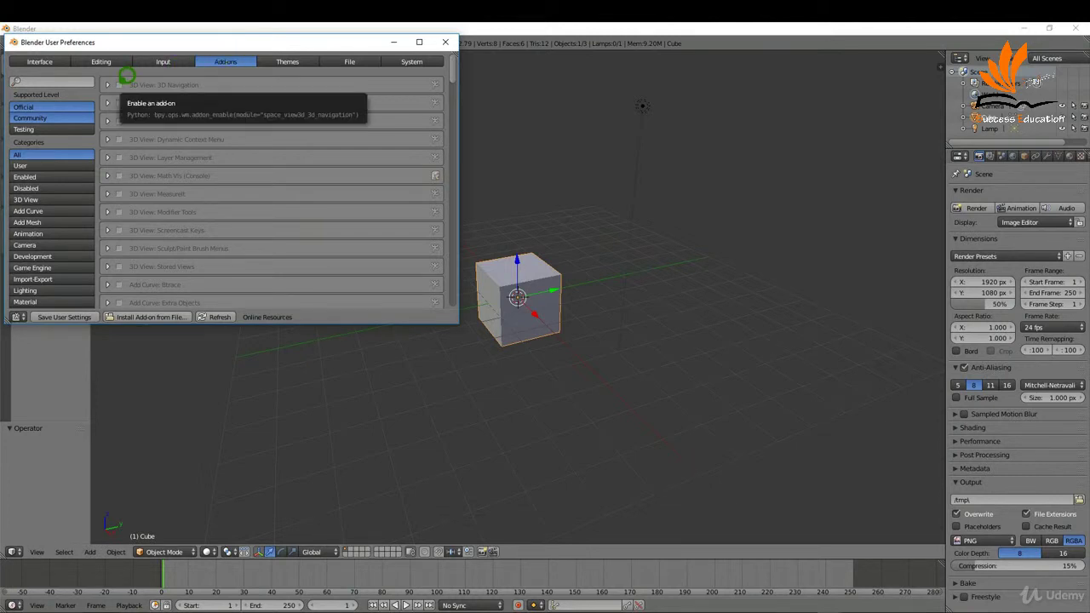
{"action": "left_click", "coordinate": [125, 79]}
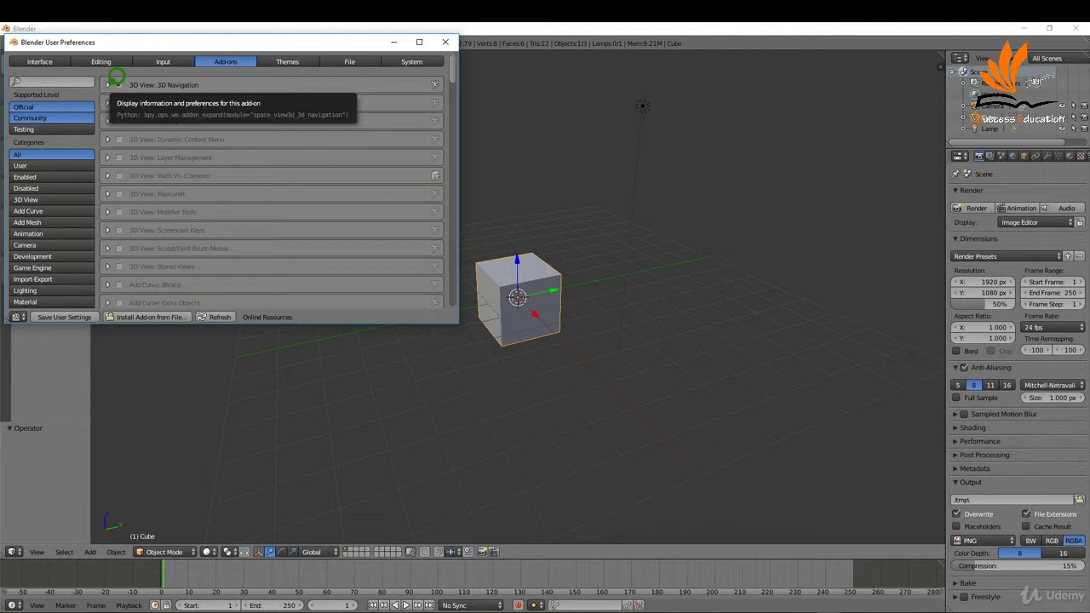
{"action": "left_click", "coordinate": [108, 84]}
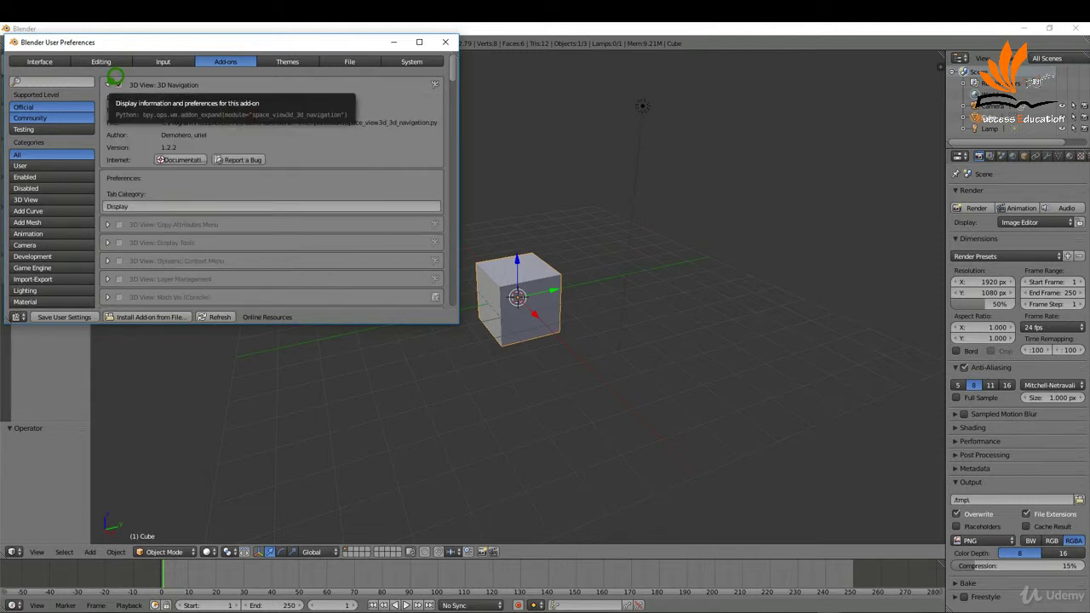
{"action": "left_click", "coordinate": [184, 161]}
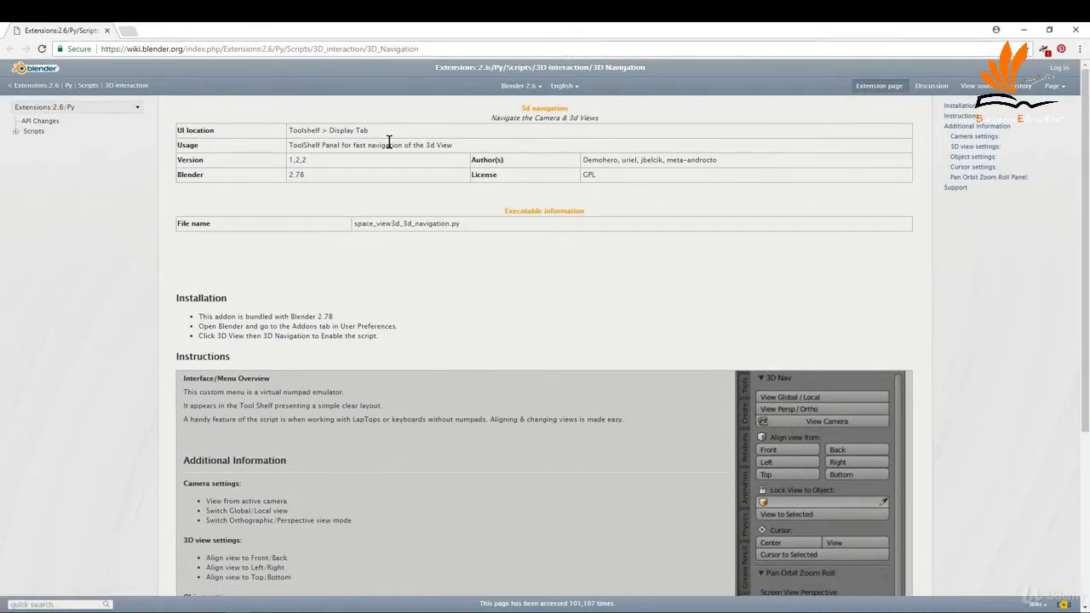
Scroll through the 3D Navigation wiki page, then move the browser aside to return to Blender.
{"action": "scroll", "coordinate": [430, 181], "scroll_direction": "down", "scroll_amount": 3}
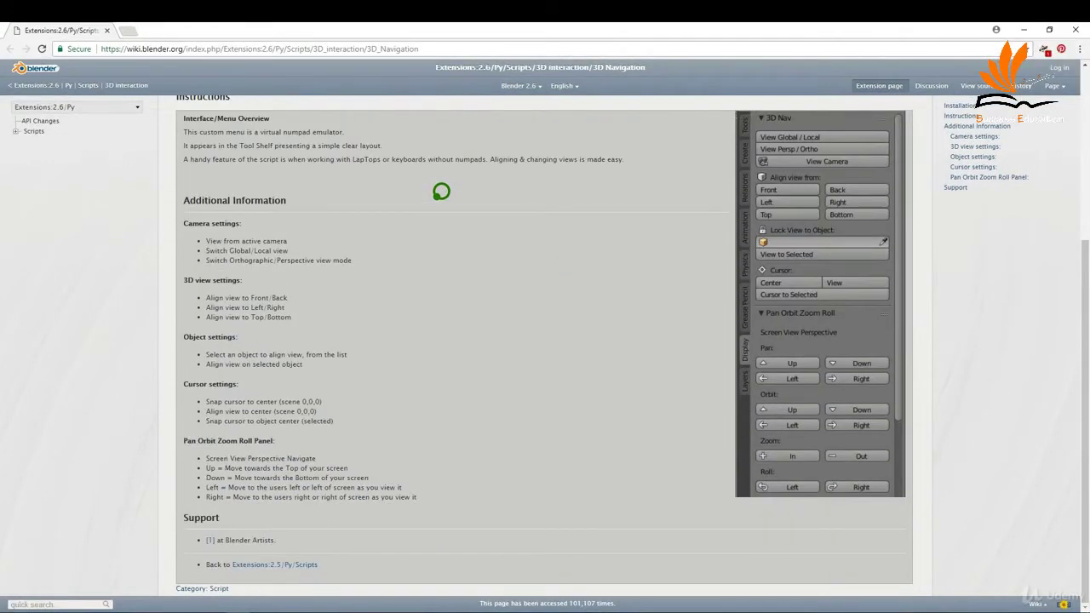
{"action": "scroll", "coordinate": [441, 191], "scroll_direction": "up", "scroll_amount": 1}
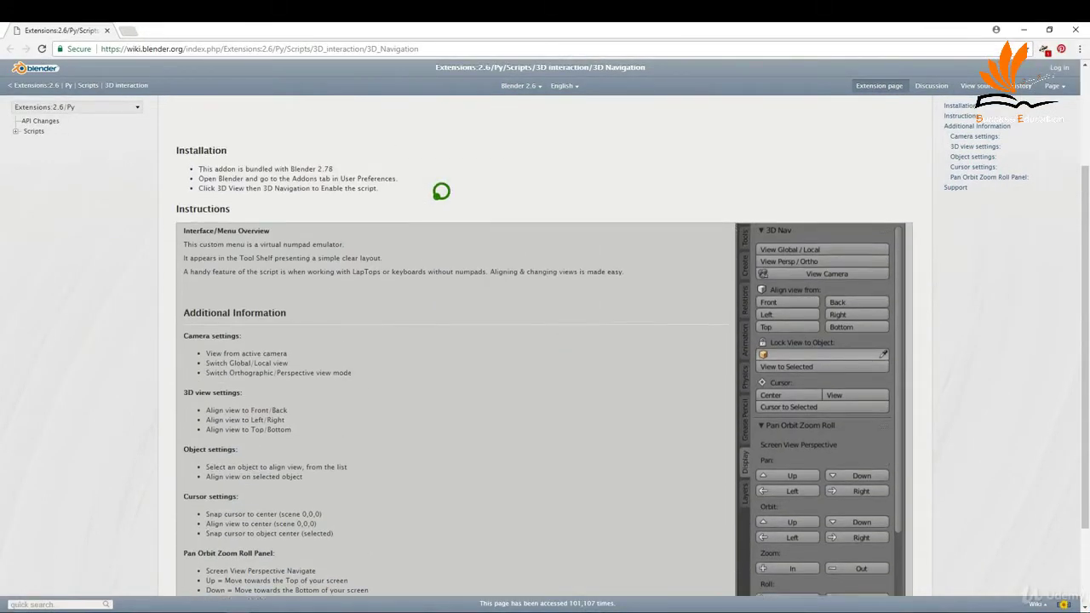
{"action": "scroll", "coordinate": [396, 195], "scroll_direction": "down", "scroll_amount": 1}
{"action": "scroll", "coordinate": [401, 197], "scroll_direction": "up", "scroll_amount": 2}
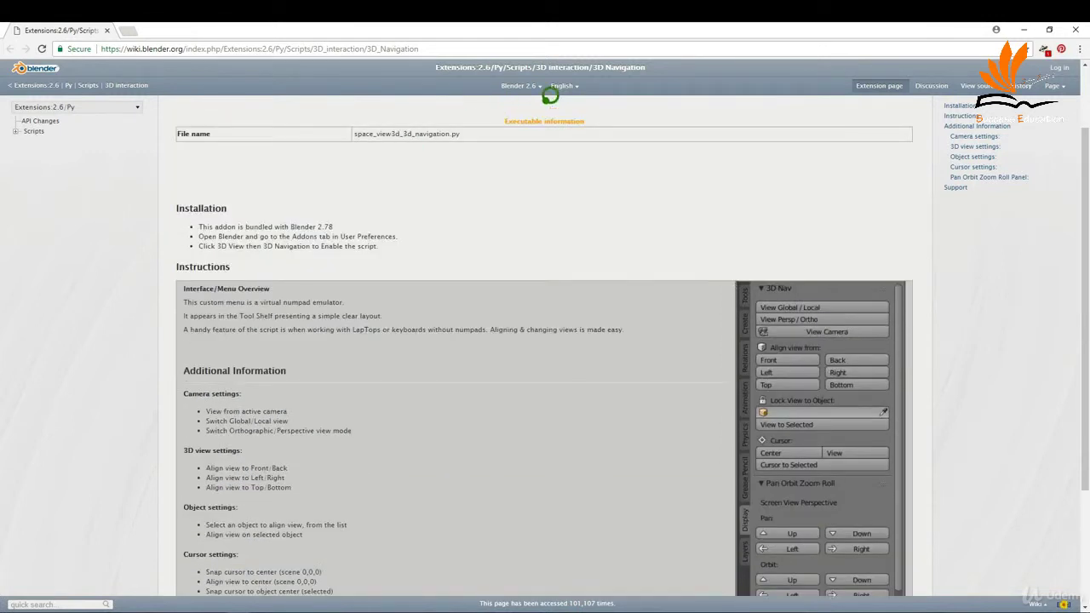
{"action": "left_click_drag", "start_coordinate": [589, 32], "coordinate": [4, 90]}
Collapse the 3D Navigation entry and enable Layer Management, Measureit and Screencast Keys.
{"action": "left_click", "coordinate": [256, 114]}
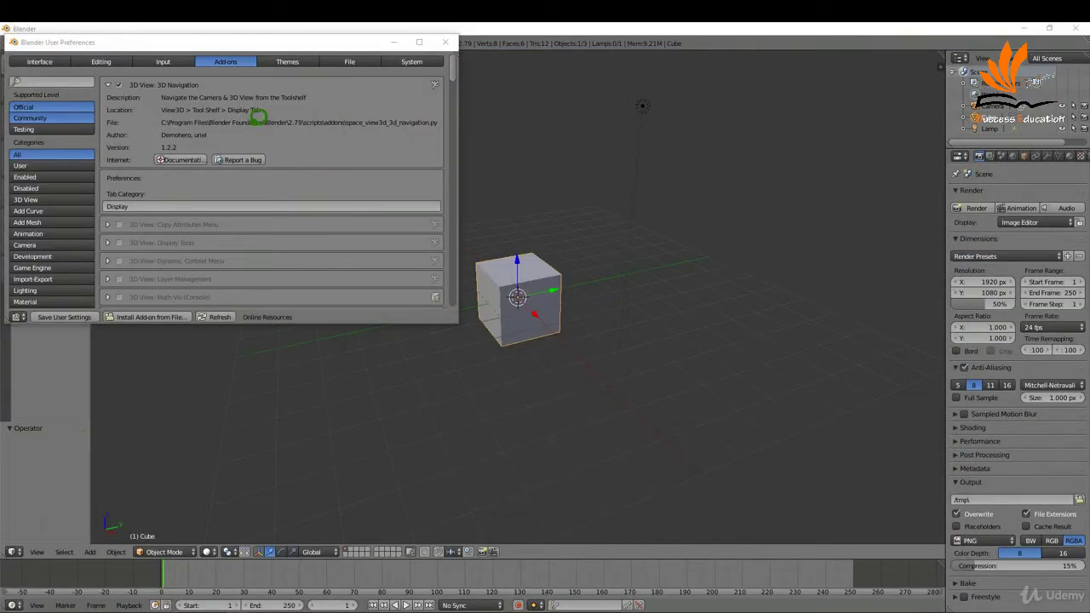
{"action": "left_click", "coordinate": [110, 79]}
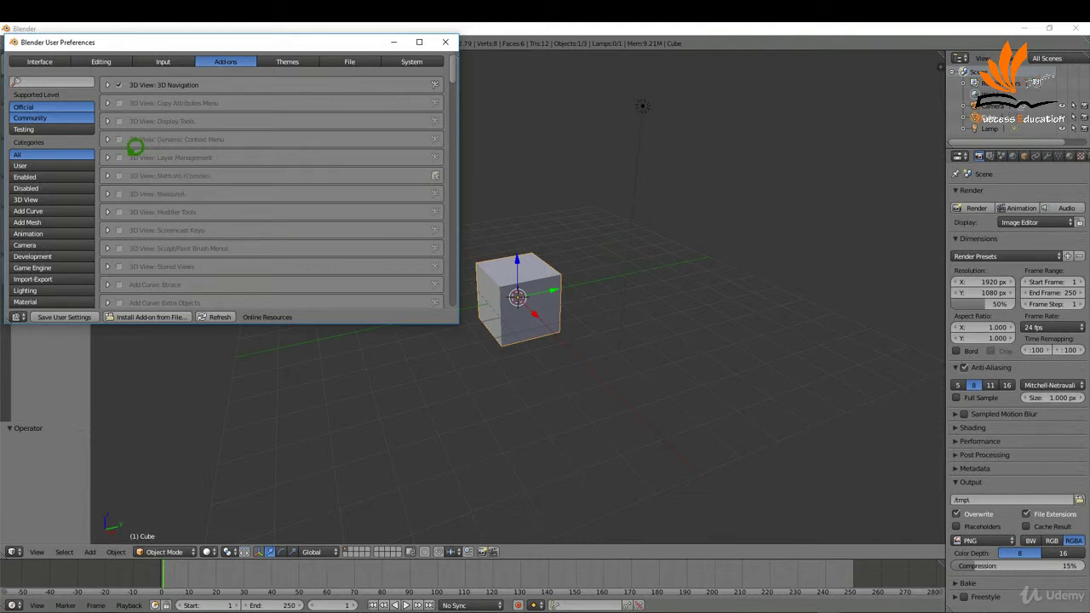
{"action": "left_click", "coordinate": [121, 154]}
{"action": "left_click", "coordinate": [123, 190]}
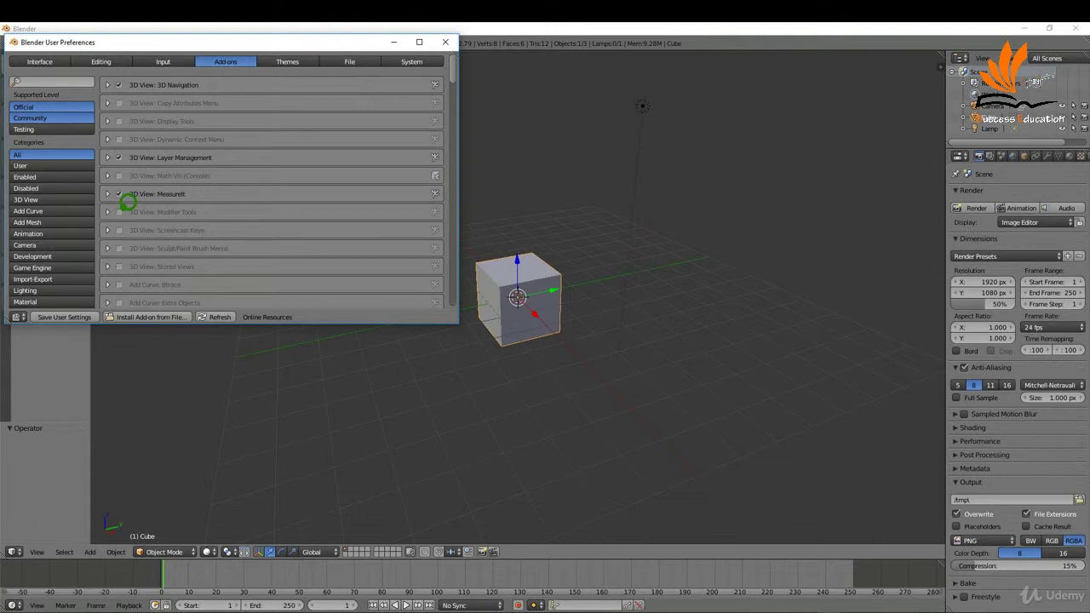
{"action": "left_click", "coordinate": [119, 229]}
Enable the Archimesh and Archipack add-ons further down the list.
{"action": "scroll", "coordinate": [128, 231], "scroll_direction": "down", "scroll_amount": 4}
{"action": "scroll", "coordinate": [128, 232], "scroll_direction": "down", "scroll_amount": 5}
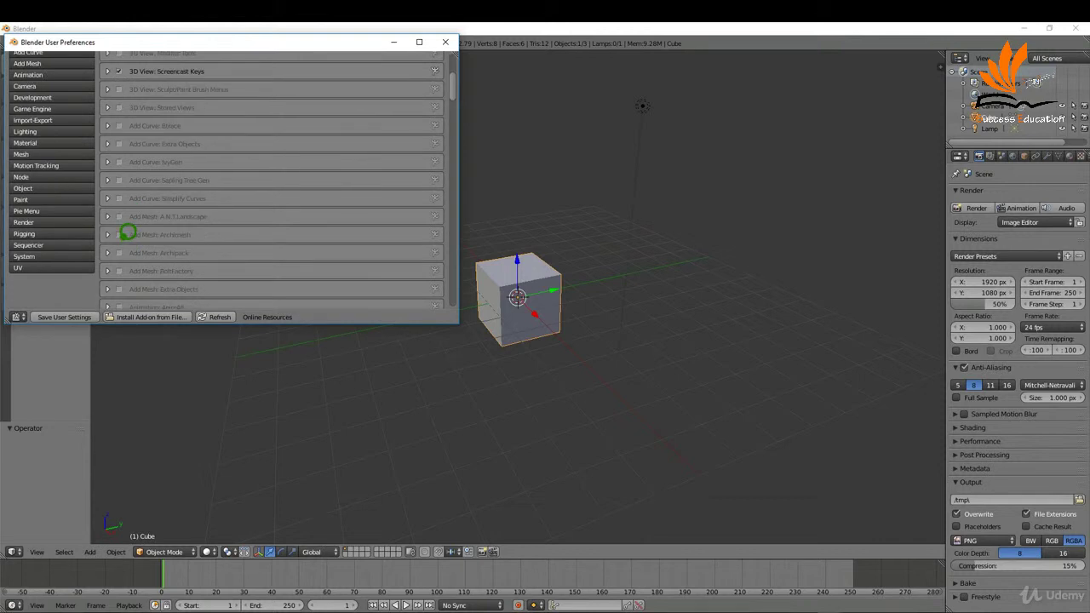
{"action": "left_click", "coordinate": [124, 230]}
{"action": "scroll", "coordinate": [153, 196], "scroll_direction": "down", "scroll_amount": 1}
{"action": "scroll", "coordinate": [136, 219], "scroll_direction": "down", "scroll_amount": 1}
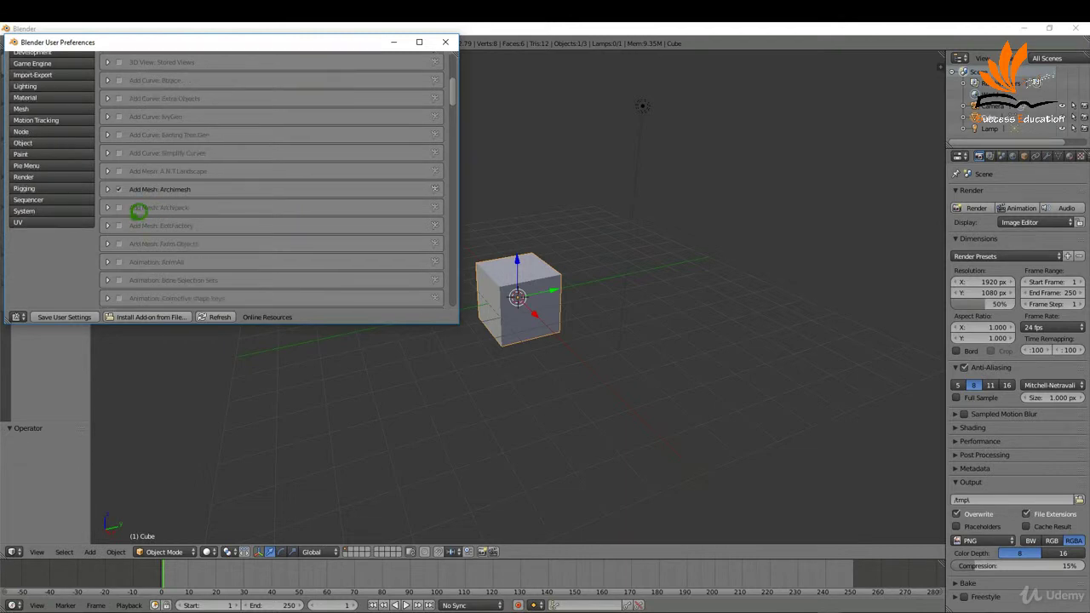
{"action": "left_click", "coordinate": [120, 207]}
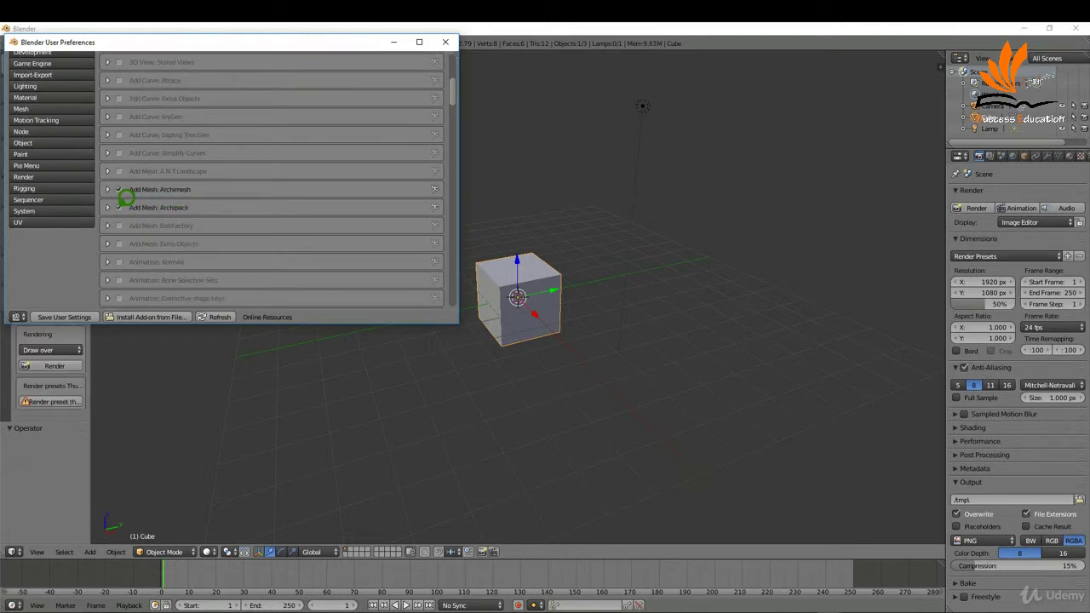
Scroll down the add-ons list to the Import-Export entries.
{"action": "scroll", "coordinate": [139, 219], "scroll_direction": "down", "scroll_amount": 1}
{"action": "scroll", "coordinate": [139, 221], "scroll_direction": "down", "scroll_amount": 2}
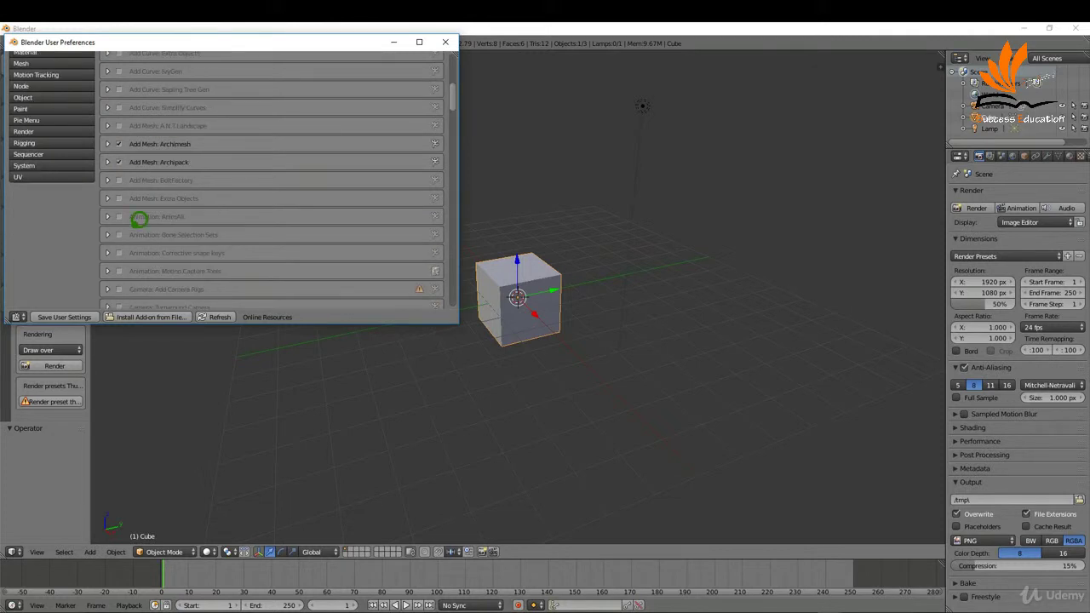
{"action": "scroll", "coordinate": [134, 220], "scroll_direction": "down", "scroll_amount": 1}
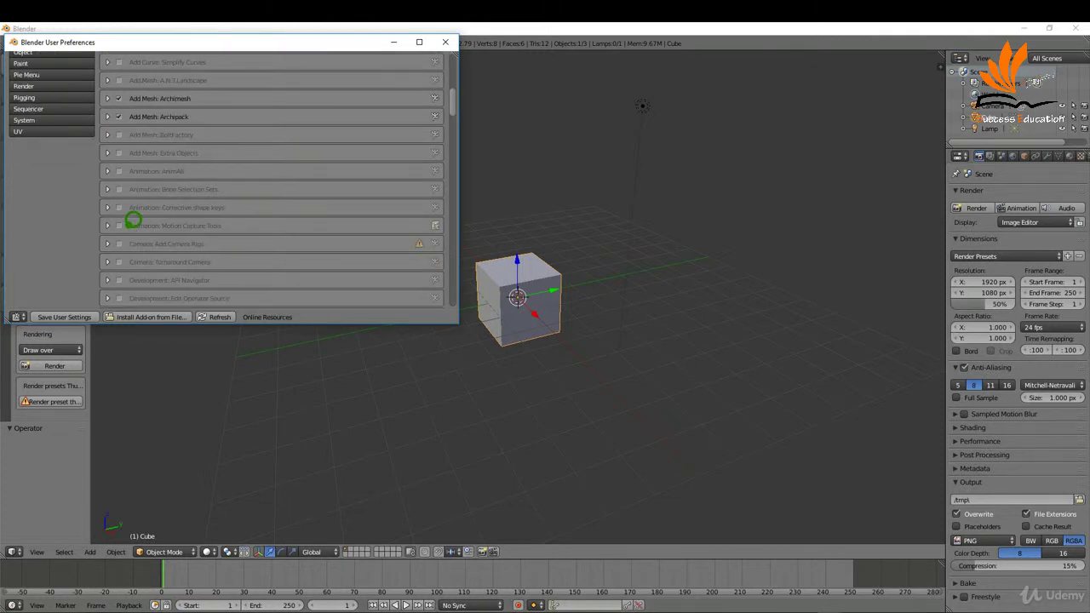
{"action": "scroll", "coordinate": [134, 219], "scroll_direction": "down", "scroll_amount": 4}
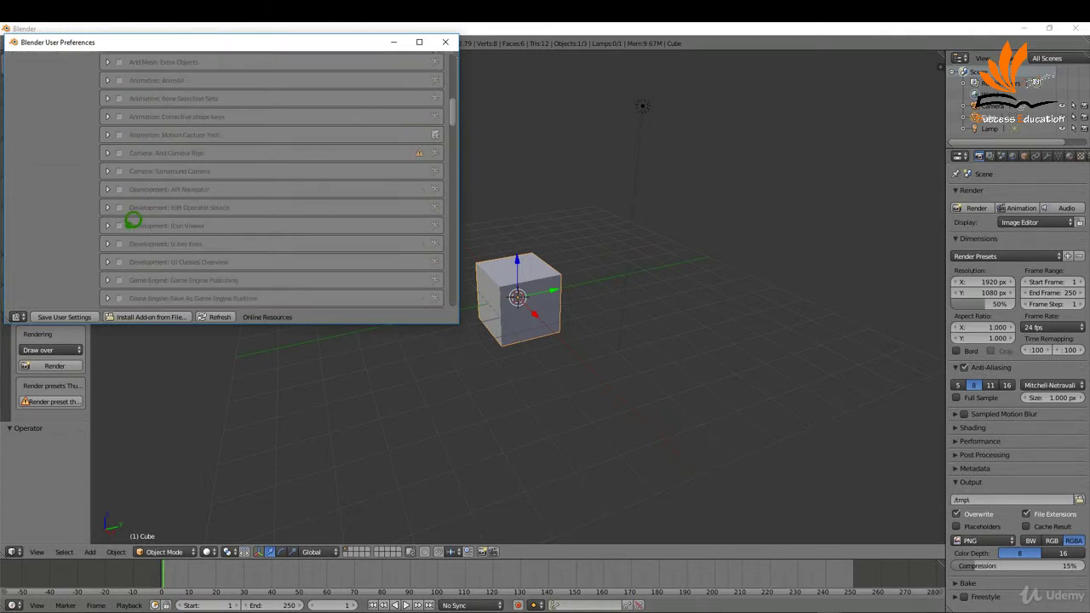
{"action": "scroll", "coordinate": [134, 221], "scroll_direction": "down", "scroll_amount": 5}
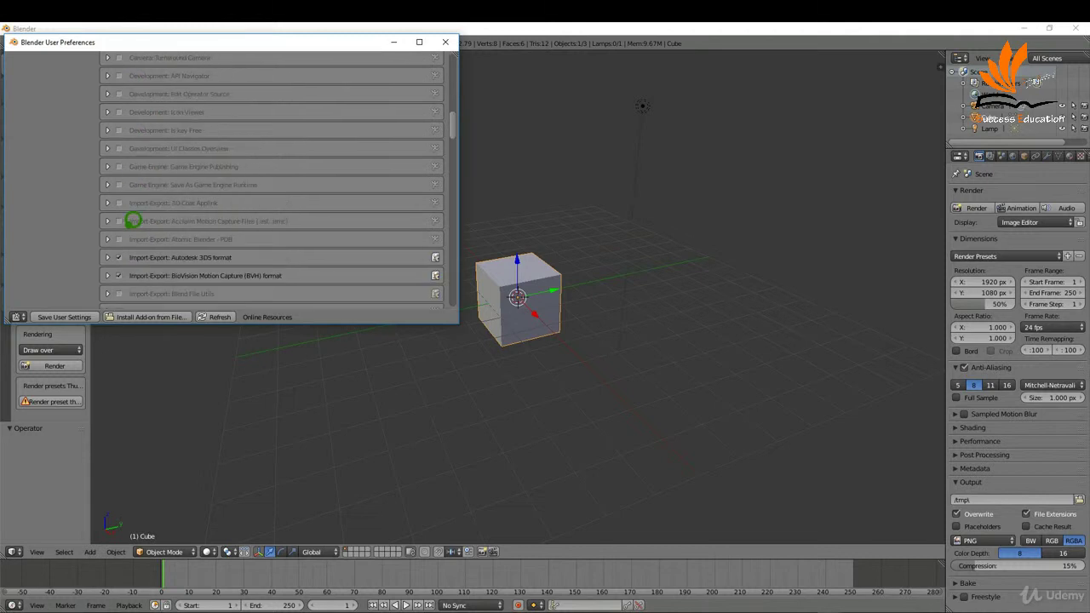
{"action": "scroll", "coordinate": [133, 220], "scroll_direction": "down", "scroll_amount": 6}
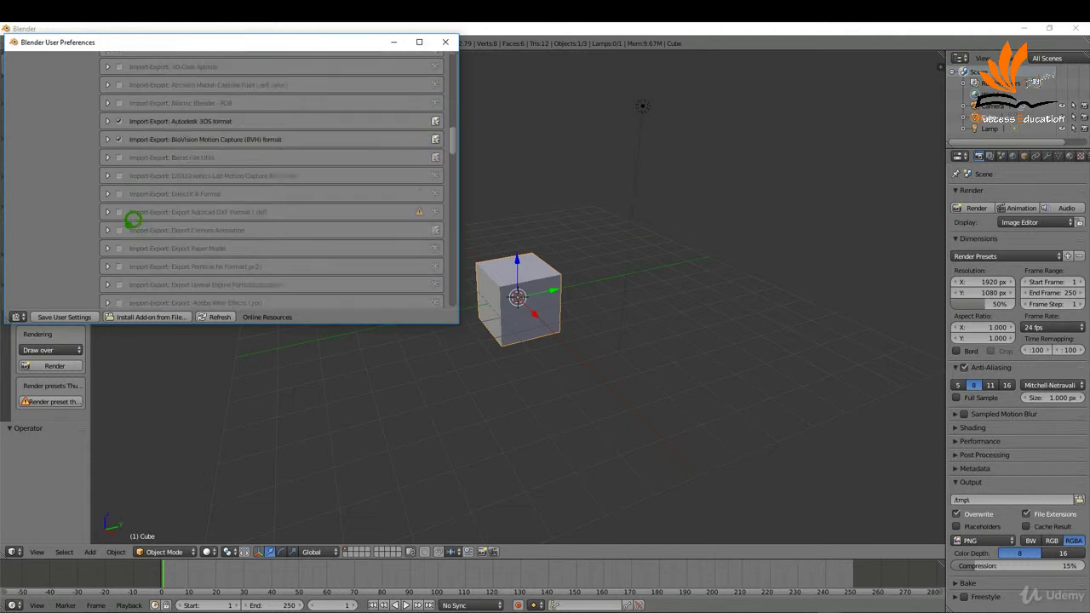
{"action": "scroll", "coordinate": [133, 220], "scroll_direction": "down", "scroll_amount": 6}
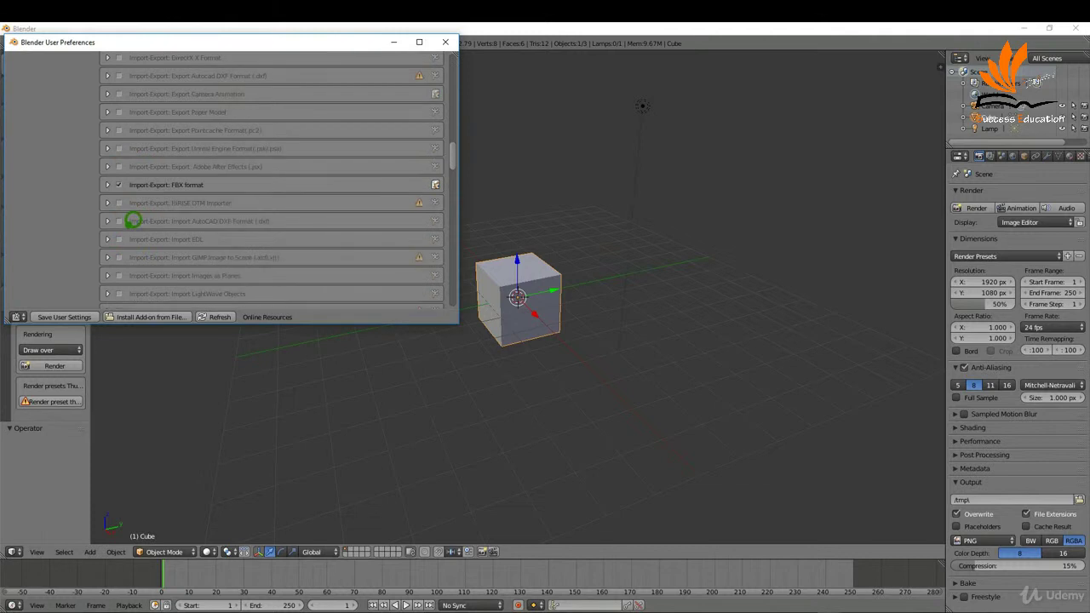
{"action": "scroll", "coordinate": [134, 221], "scroll_direction": "down", "scroll_amount": 5}
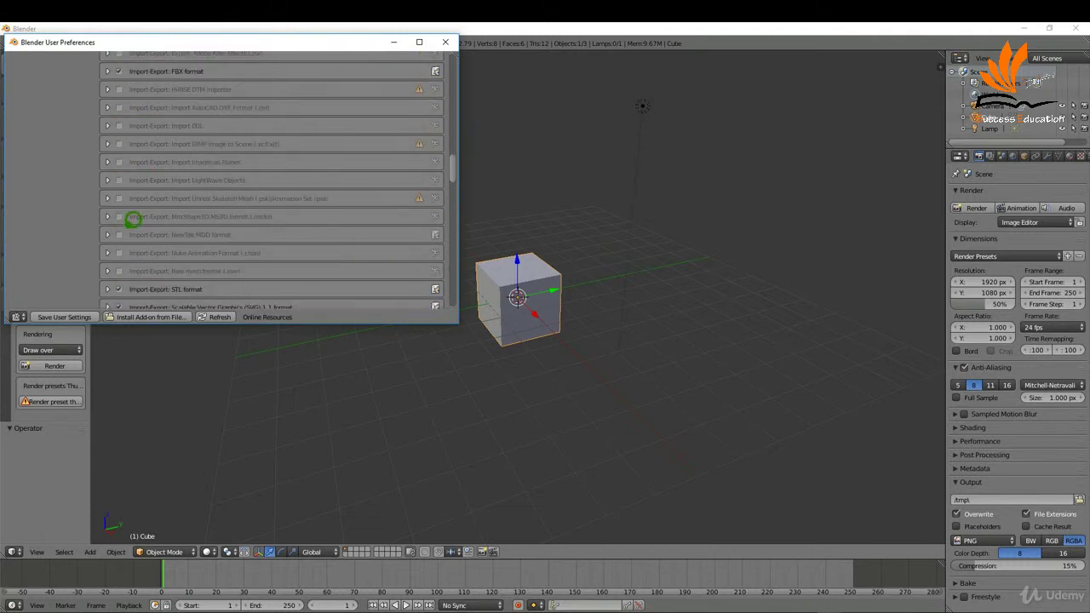
{"action": "scroll", "coordinate": [134, 221], "scroll_direction": "down", "scroll_amount": 5}
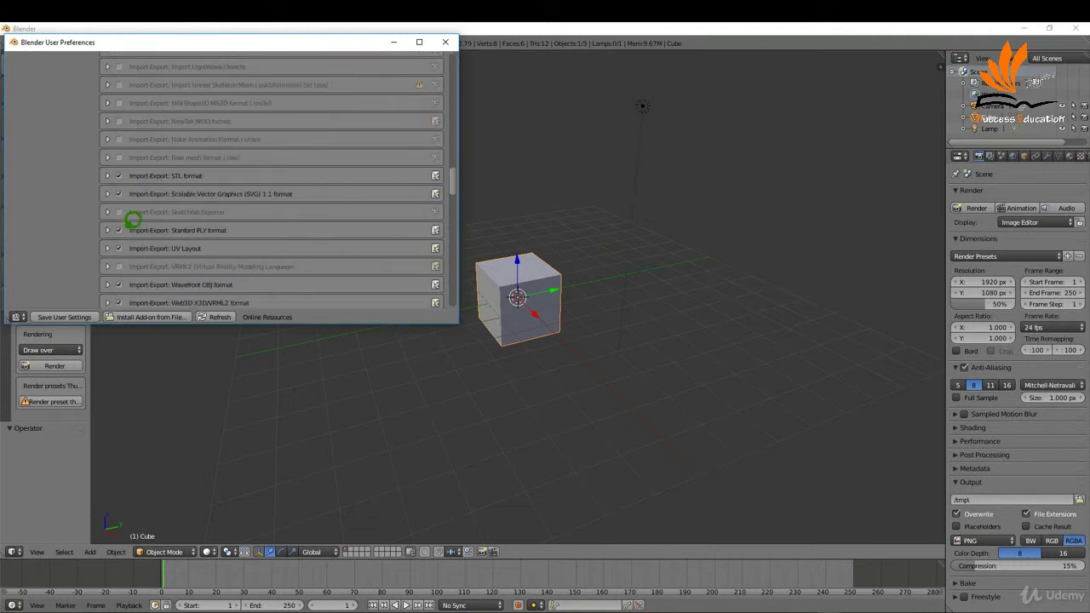
{"action": "scroll", "coordinate": [134, 221], "scroll_direction": "down", "scroll_amount": 6}
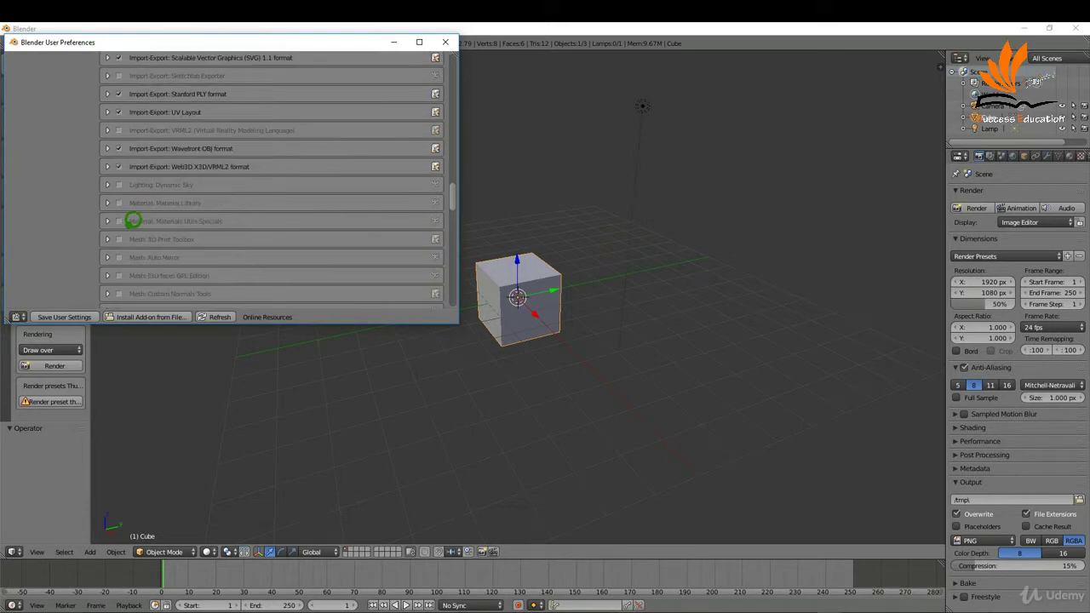
Enable the Dynamic Sky and LoopTools add-ons.
{"action": "left_click", "coordinate": [120, 183]}
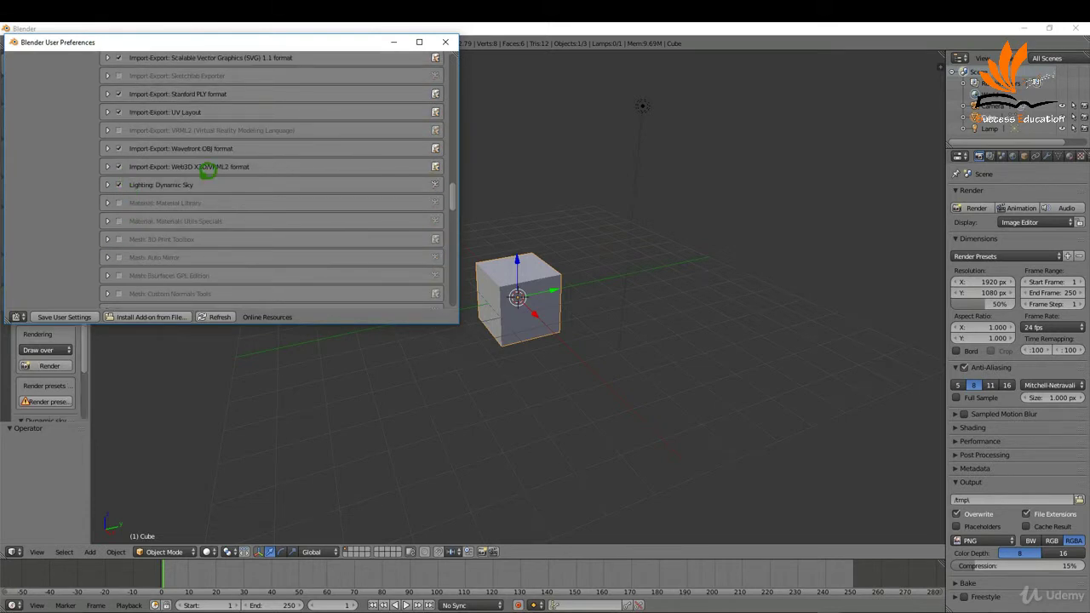
{"action": "scroll", "coordinate": [139, 214], "scroll_direction": "down", "scroll_amount": 2}
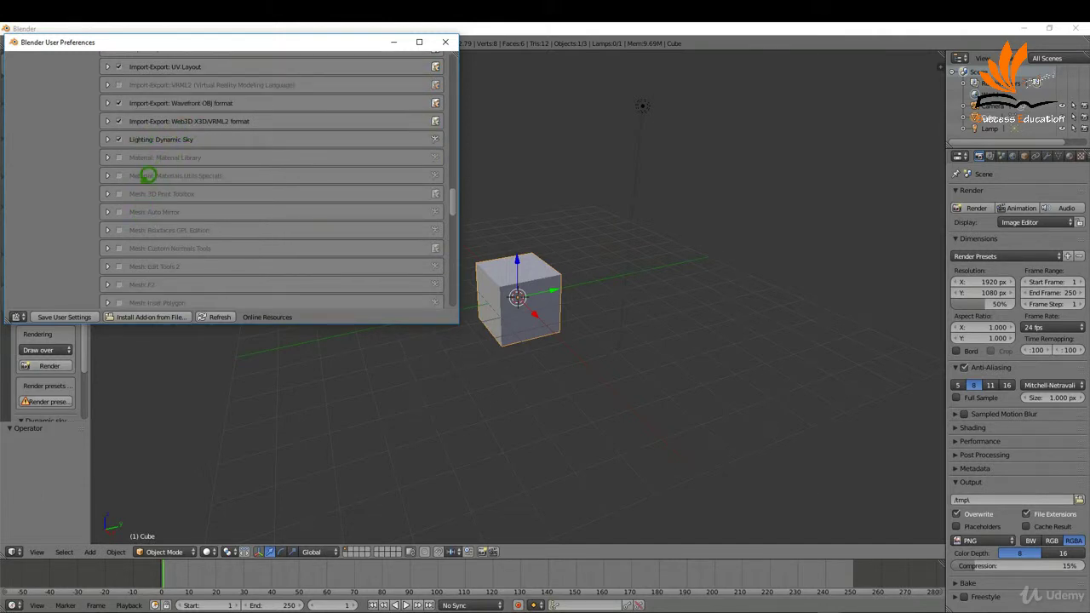
{"action": "scroll", "coordinate": [138, 181], "scroll_direction": "down", "scroll_amount": 3}
{"action": "scroll", "coordinate": [136, 180], "scroll_direction": "down", "scroll_amount": 1}
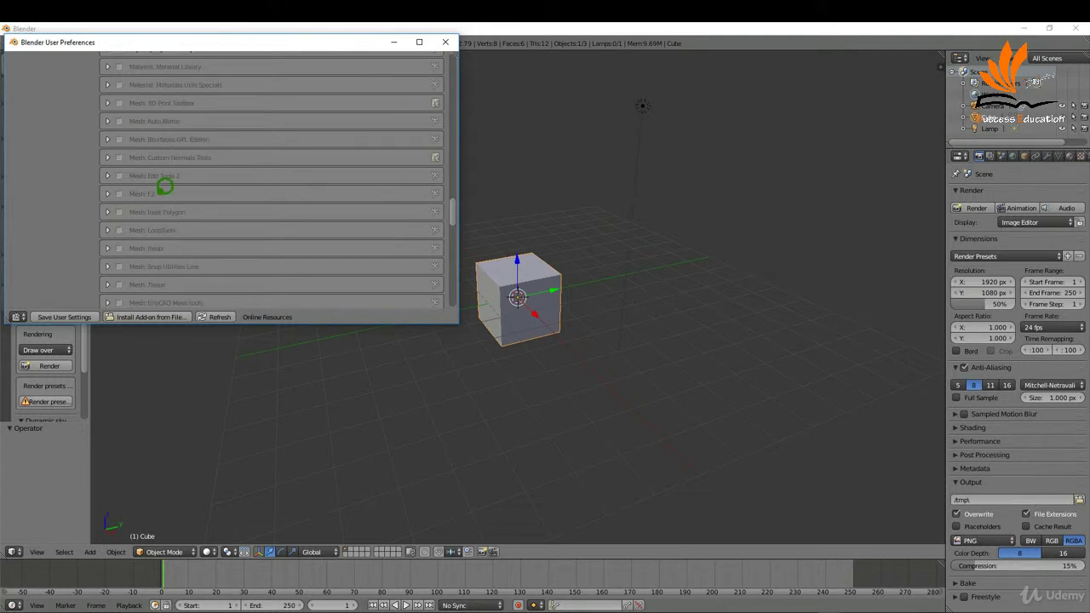
{"action": "left_click", "coordinate": [120, 228]}
Enable the Node Wrangler add-on and briefly check its details.
{"action": "scroll", "coordinate": [175, 220], "scroll_direction": "down", "scroll_amount": 2}
{"action": "scroll", "coordinate": [159, 207], "scroll_direction": "down", "scroll_amount": 1}
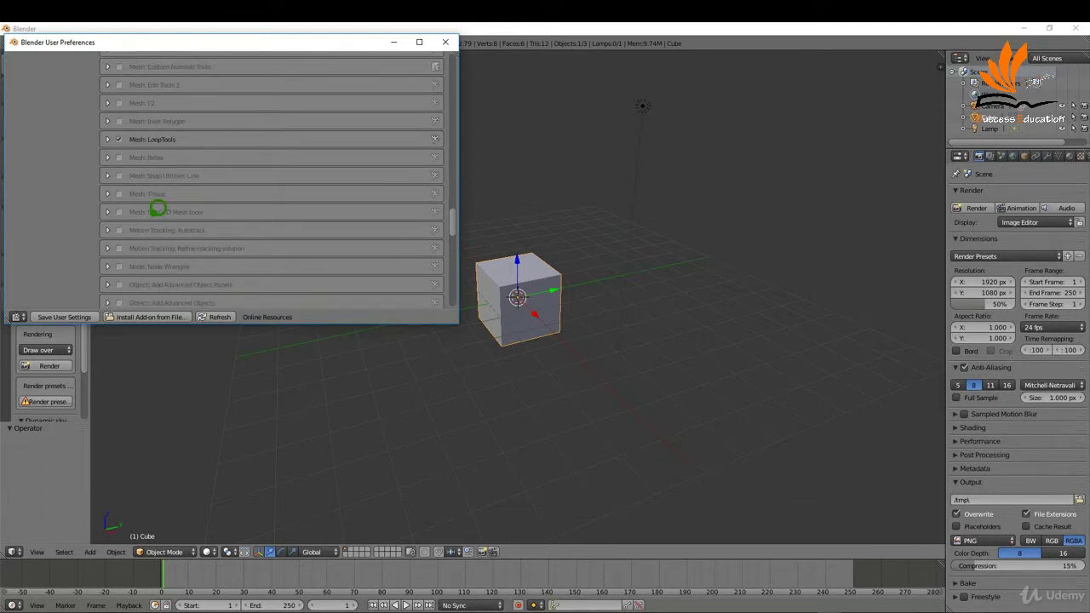
{"action": "scroll", "coordinate": [202, 185], "scroll_direction": "down", "scroll_amount": 1}
{"action": "scroll", "coordinate": [217, 181], "scroll_direction": "down", "scroll_amount": 1}
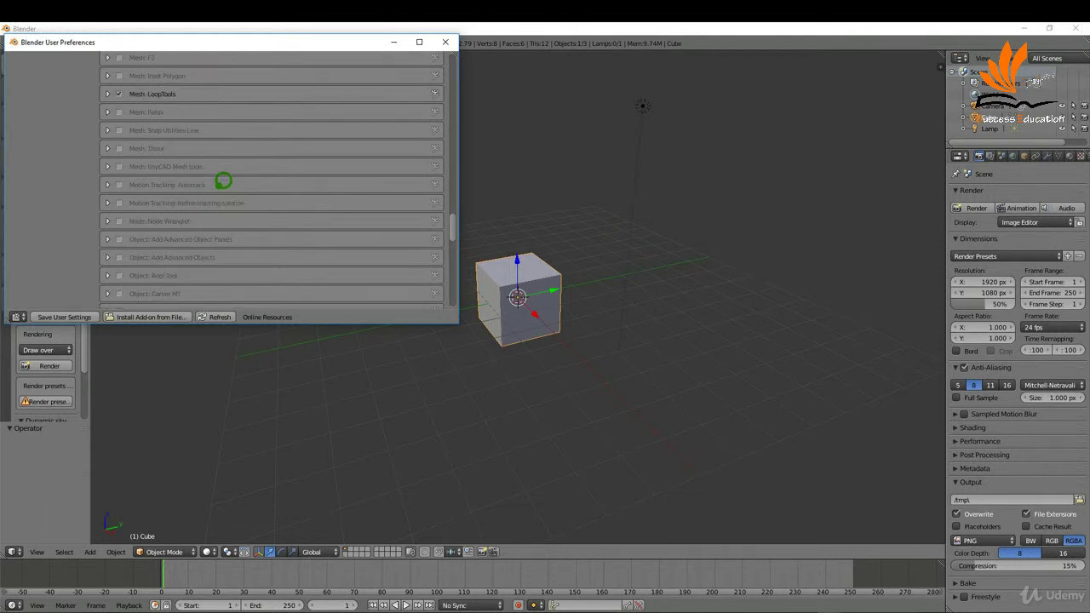
{"action": "scroll", "coordinate": [221, 178], "scroll_direction": "down", "scroll_amount": 1}
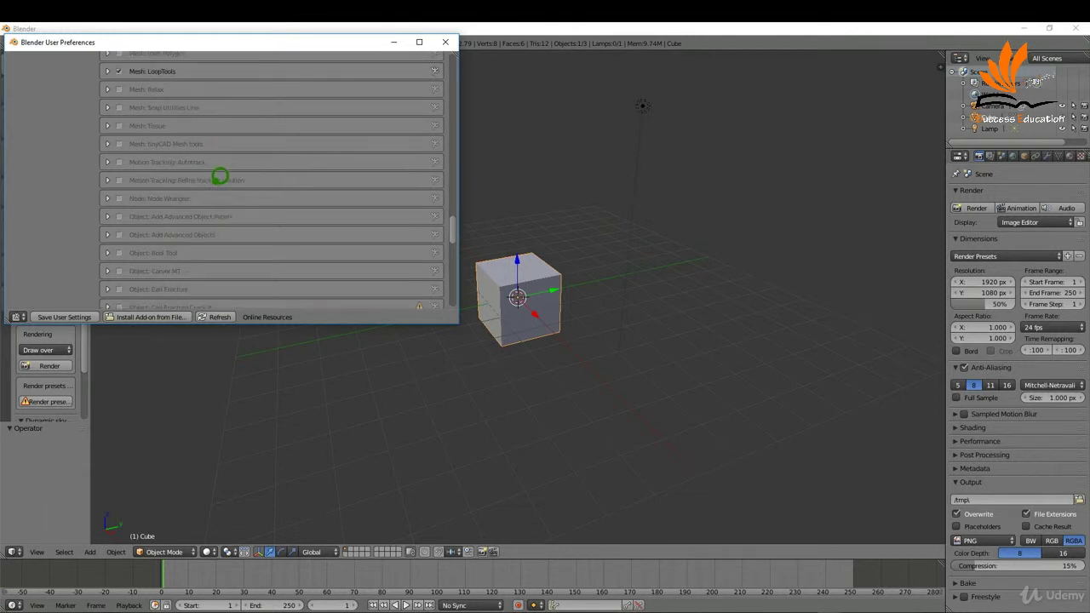
{"action": "scroll", "coordinate": [220, 177], "scroll_direction": "down", "scroll_amount": 1}
{"action": "left_click", "coordinate": [120, 176]}
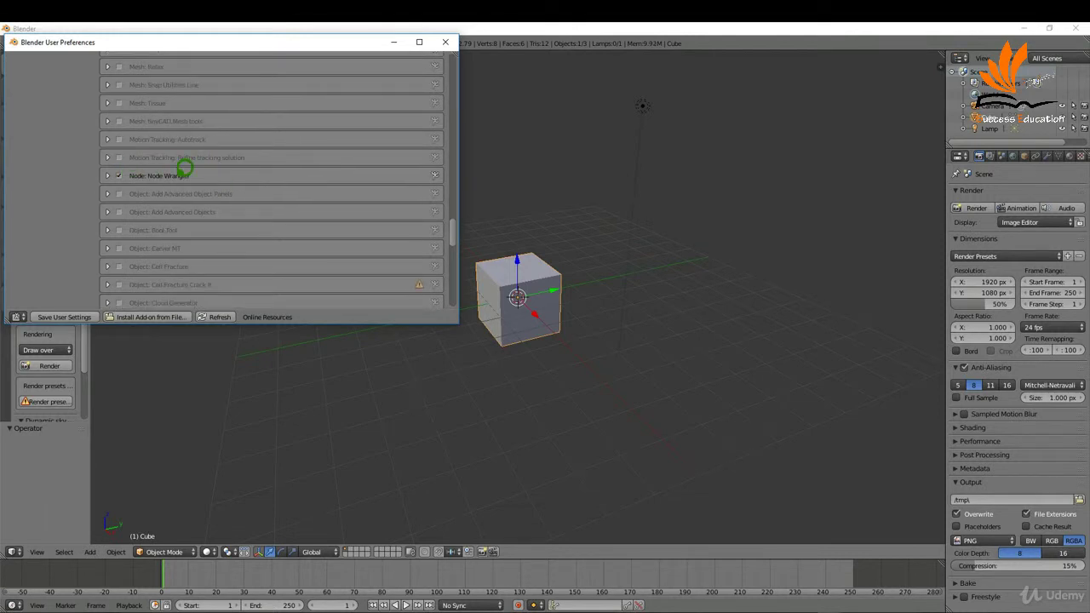
{"action": "scroll", "coordinate": [187, 174], "scroll_direction": "down", "scroll_amount": 1}
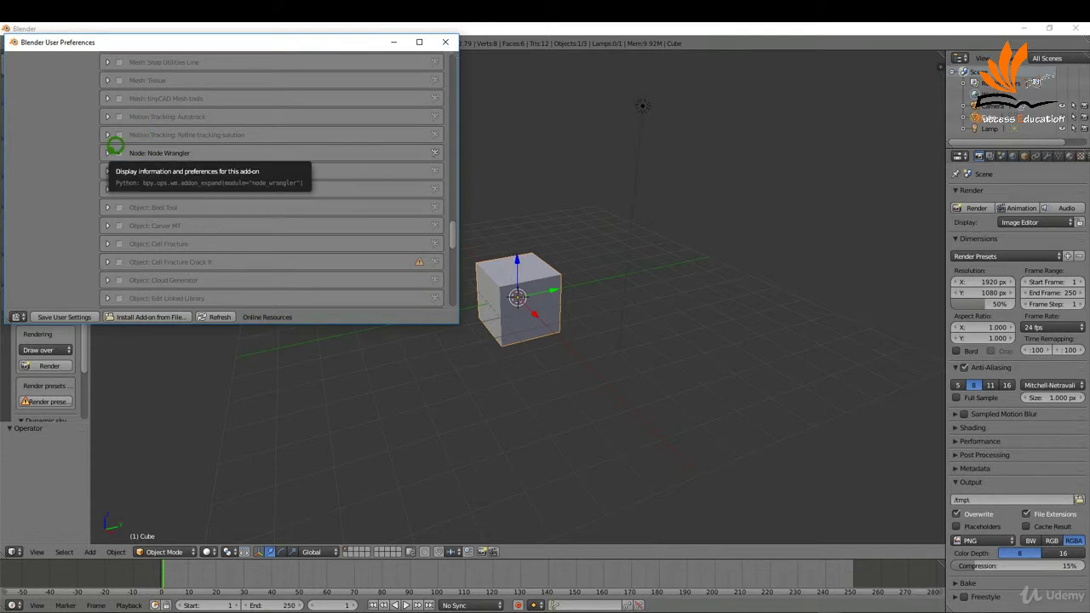
{"action": "left_click", "coordinate": [114, 149]}
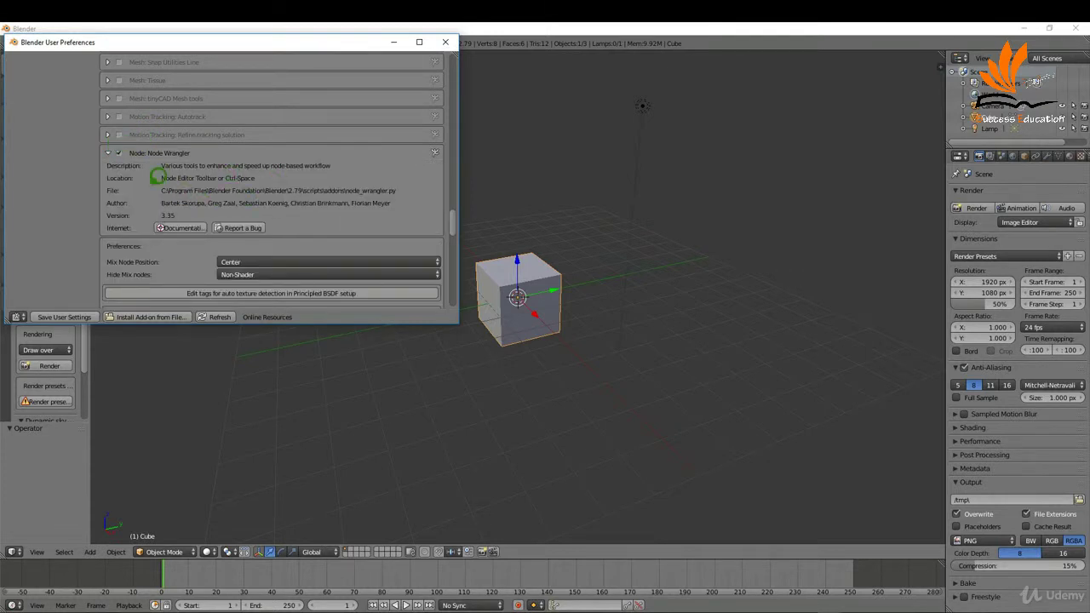
{"action": "left_click", "coordinate": [115, 147]}
Enable UI Pie Menu Official and look through its pie menu activations and keys.
{"action": "scroll", "coordinate": [148, 142], "scroll_direction": "down", "scroll_amount": 5}
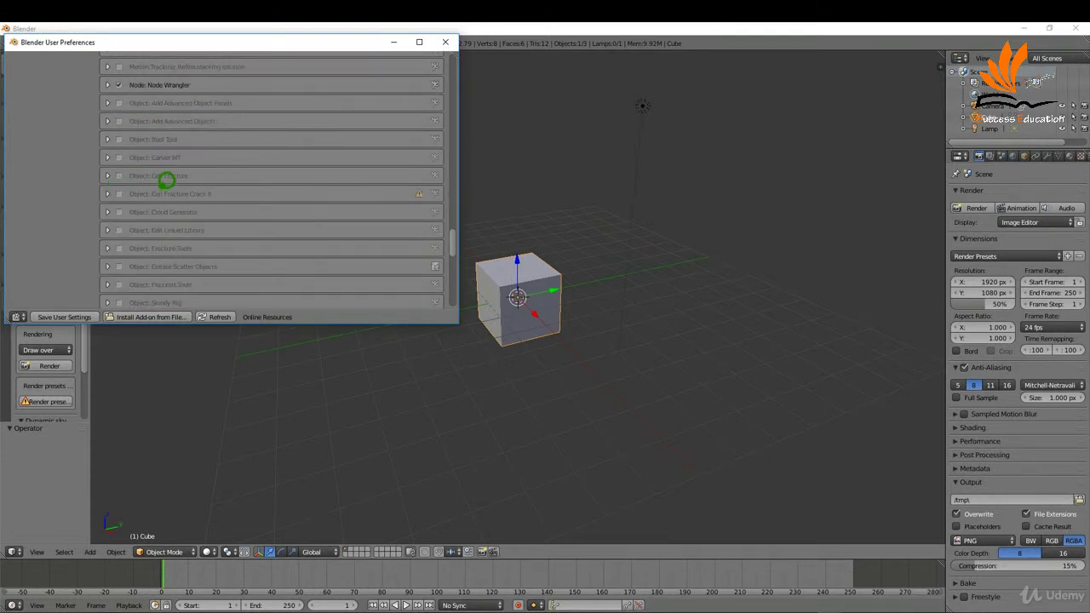
{"action": "scroll", "coordinate": [166, 182], "scroll_direction": "down", "scroll_amount": 5}
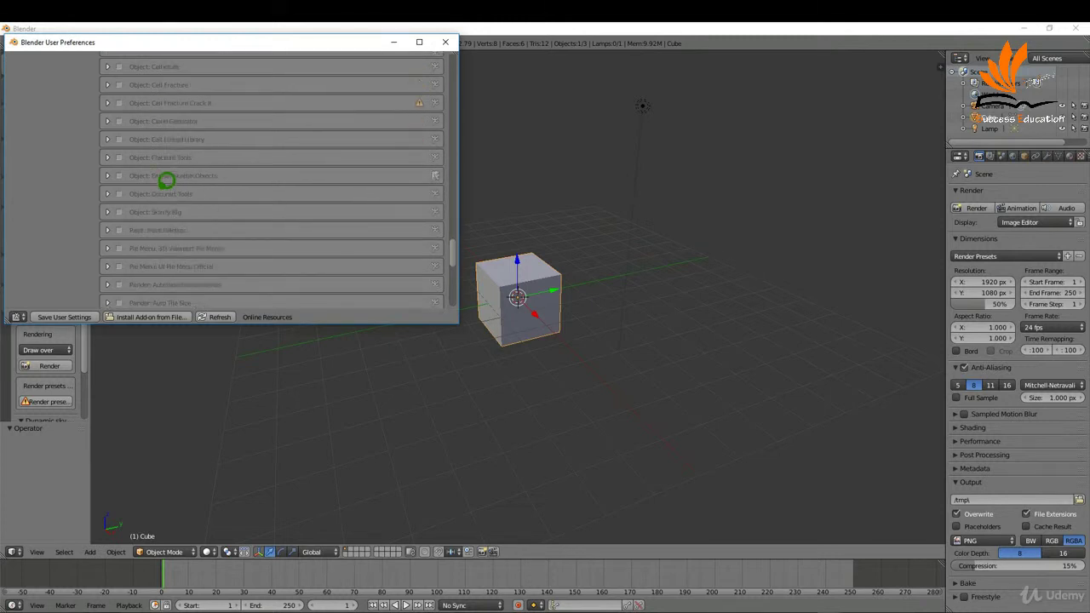
{"action": "left_click", "coordinate": [120, 221]}
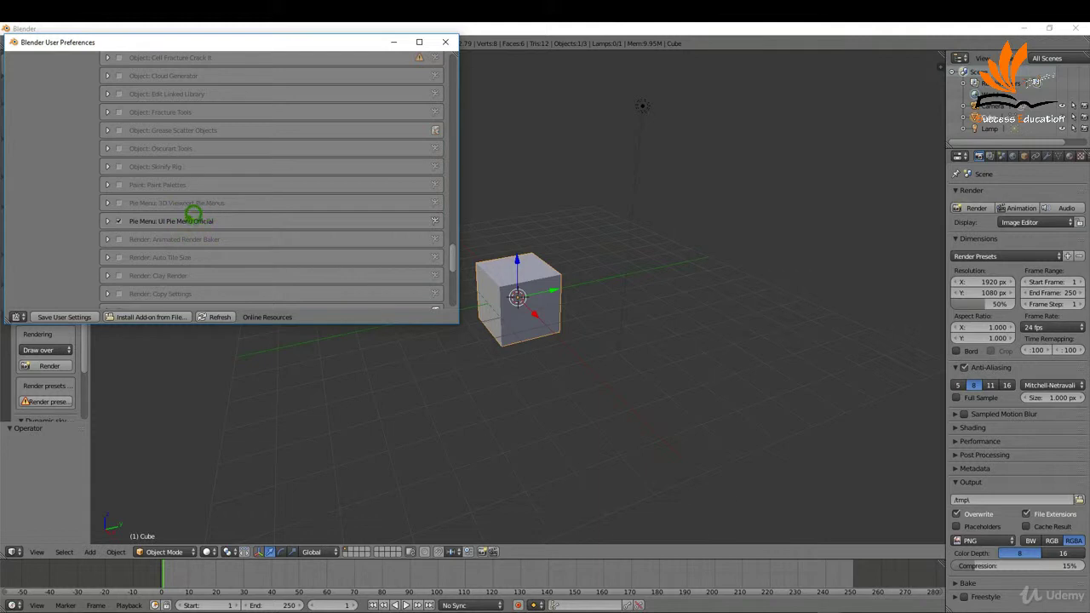
{"action": "left_click", "coordinate": [111, 220]}
{"action": "scroll", "coordinate": [195, 207], "scroll_direction": "down", "scroll_amount": 9}
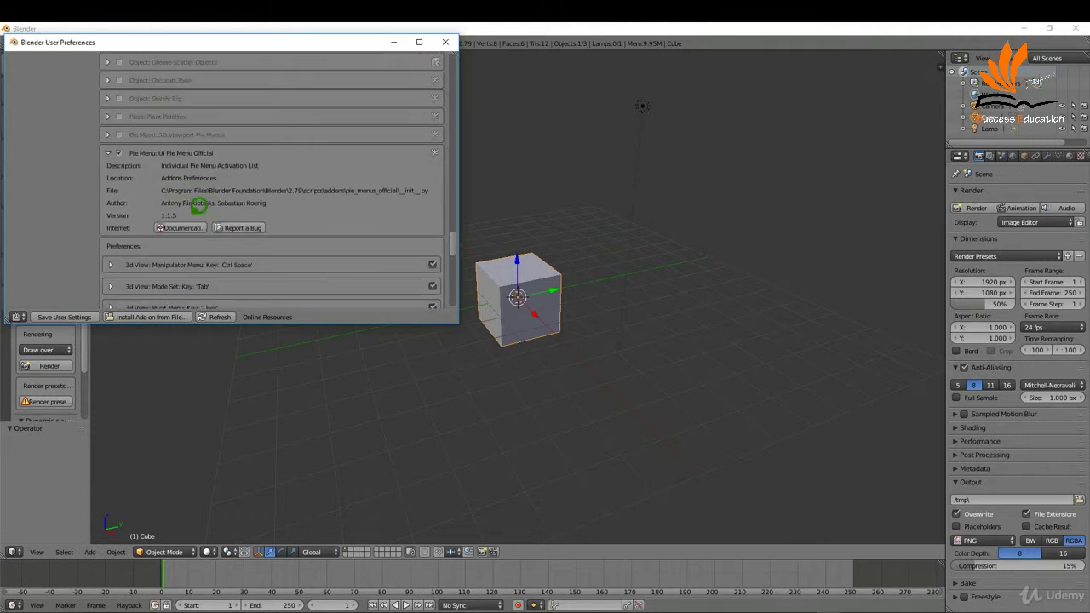
{"action": "scroll", "coordinate": [212, 189], "scroll_direction": "down", "scroll_amount": 1}
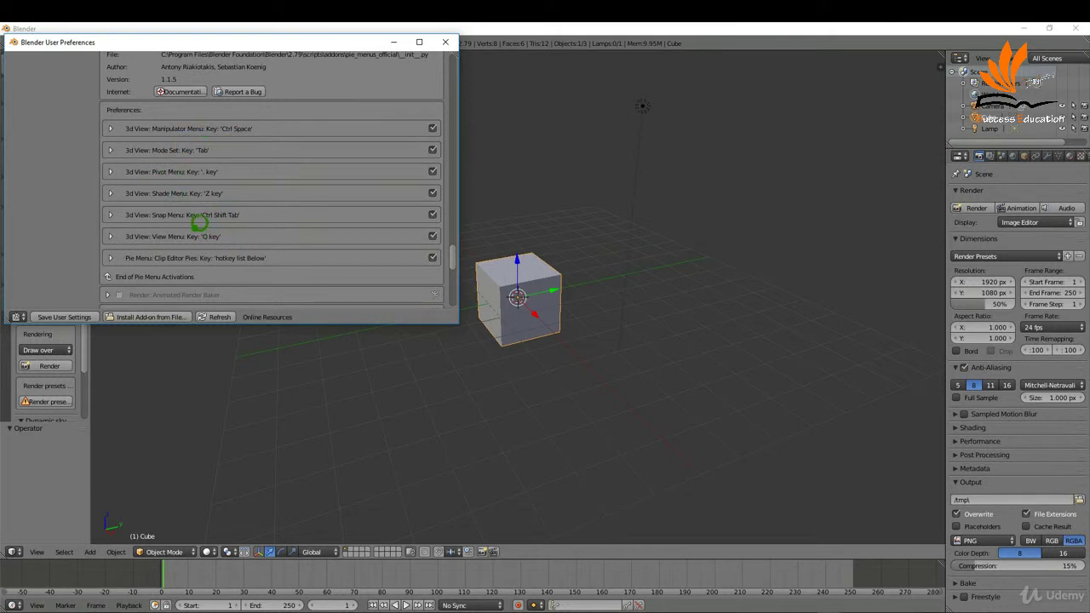
{"action": "scroll", "coordinate": [226, 204], "scroll_direction": "up", "scroll_amount": 4}
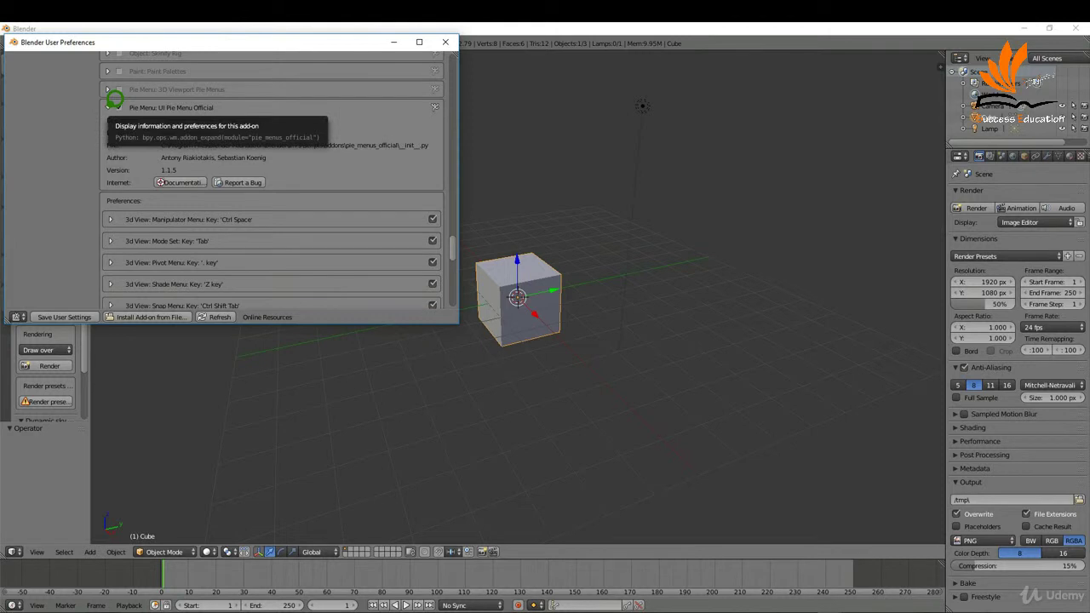
{"action": "scroll", "coordinate": [207, 216], "scroll_direction": "down", "scroll_amount": 2}
{"action": "scroll", "coordinate": [208, 217], "scroll_direction": "down", "scroll_amount": 1}
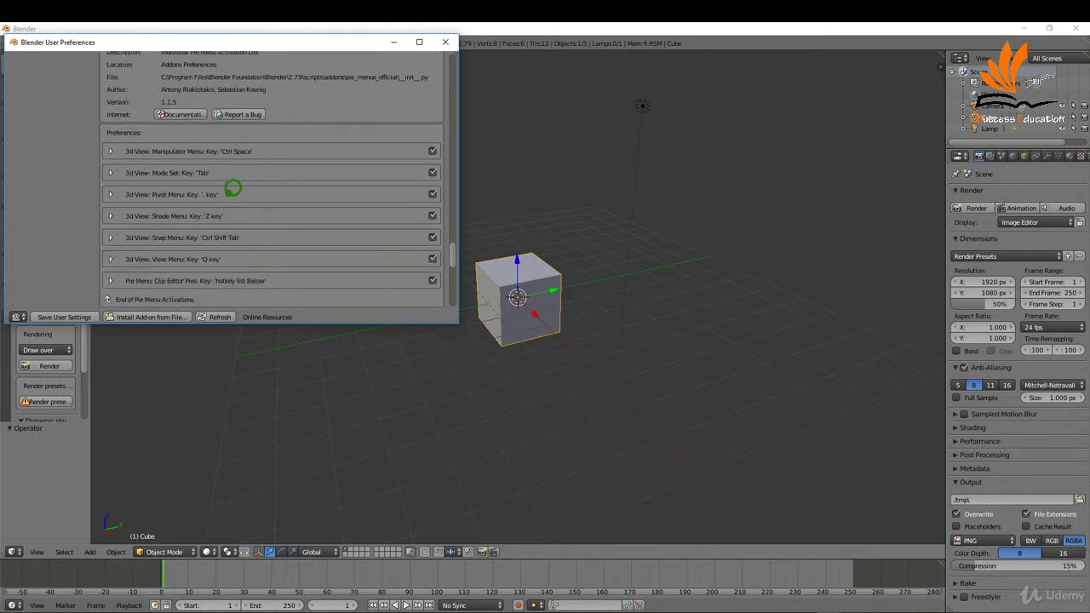
{"action": "scroll", "coordinate": [170, 171], "scroll_direction": "up", "scroll_amount": 5}
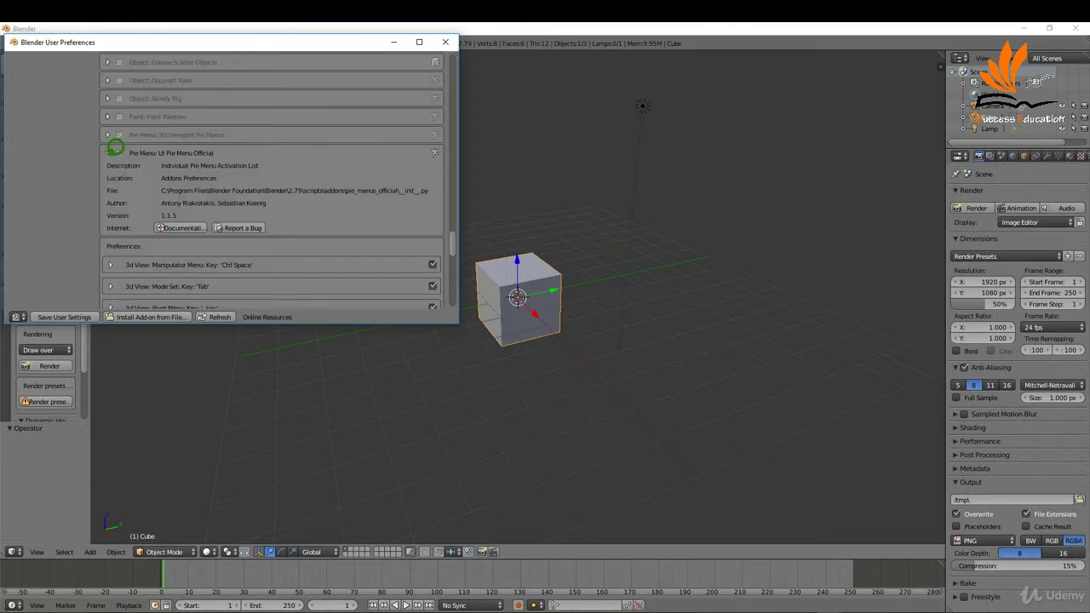
Collapse the Pie Menu entry and enable System: Blender ID authentication next to Blender Cloud.
{"action": "left_click", "coordinate": [111, 152]}
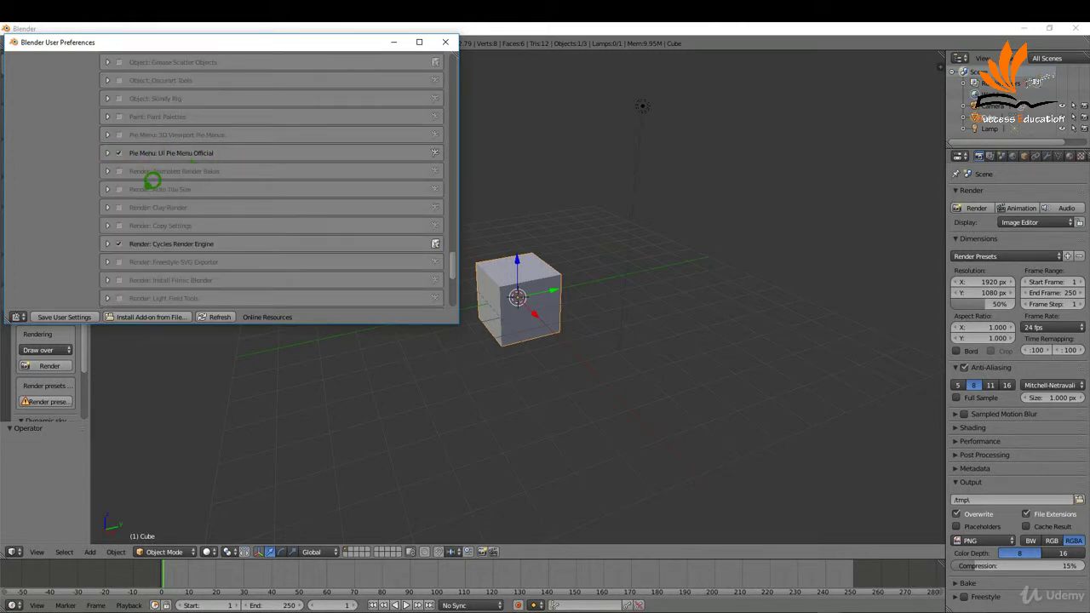
{"action": "scroll", "coordinate": [151, 181], "scroll_direction": "down", "scroll_amount": 3}
{"action": "scroll", "coordinate": [147, 178], "scroll_direction": "down", "scroll_amount": 7}
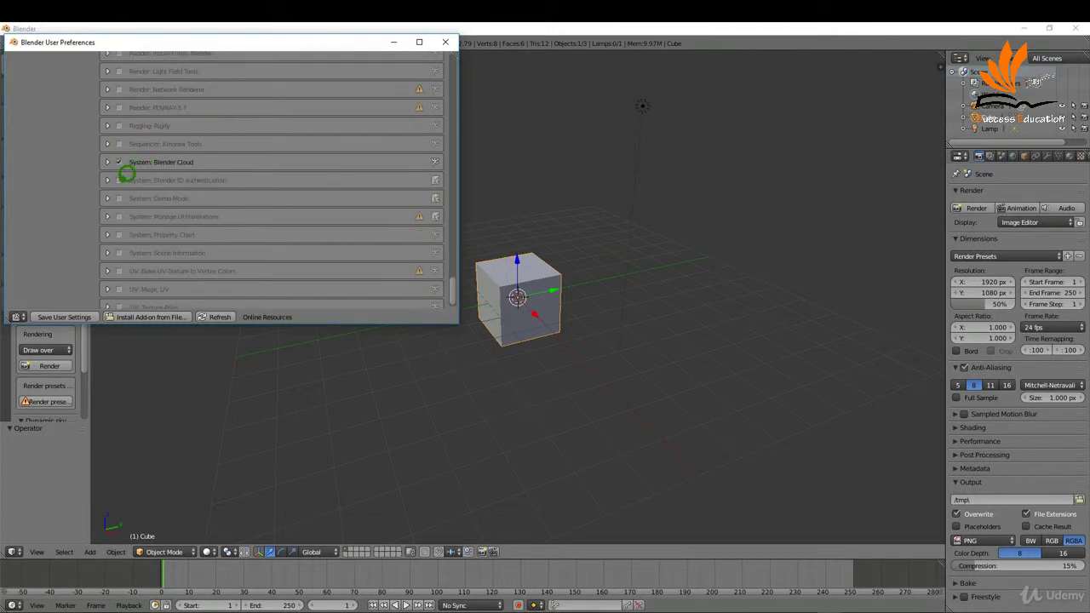
{"action": "left_click", "coordinate": [119, 180]}
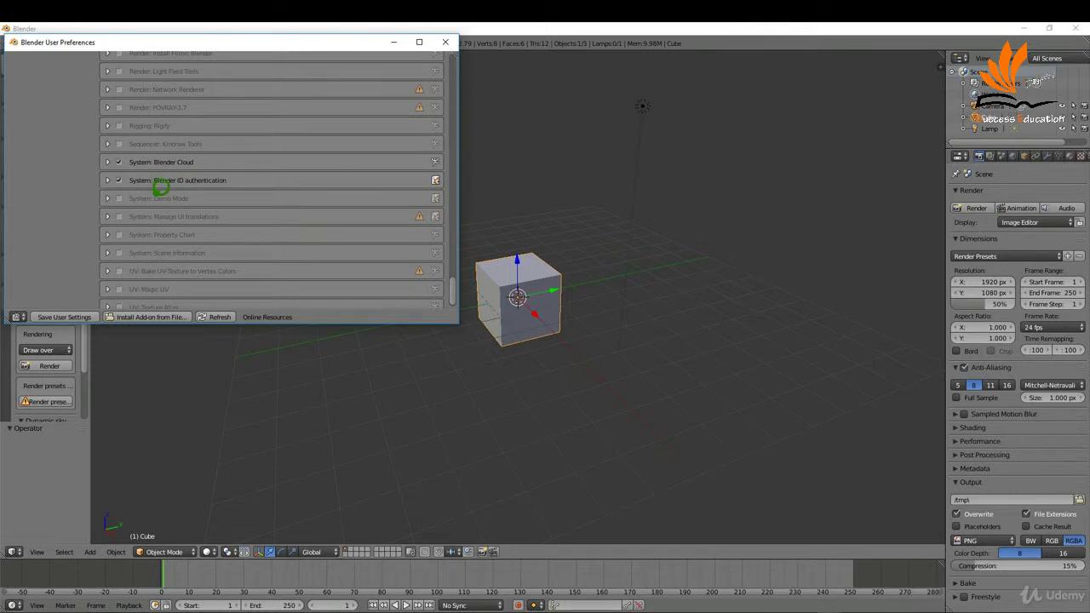
{"action": "scroll", "coordinate": [161, 183], "scroll_direction": "up", "scroll_amount": 1}
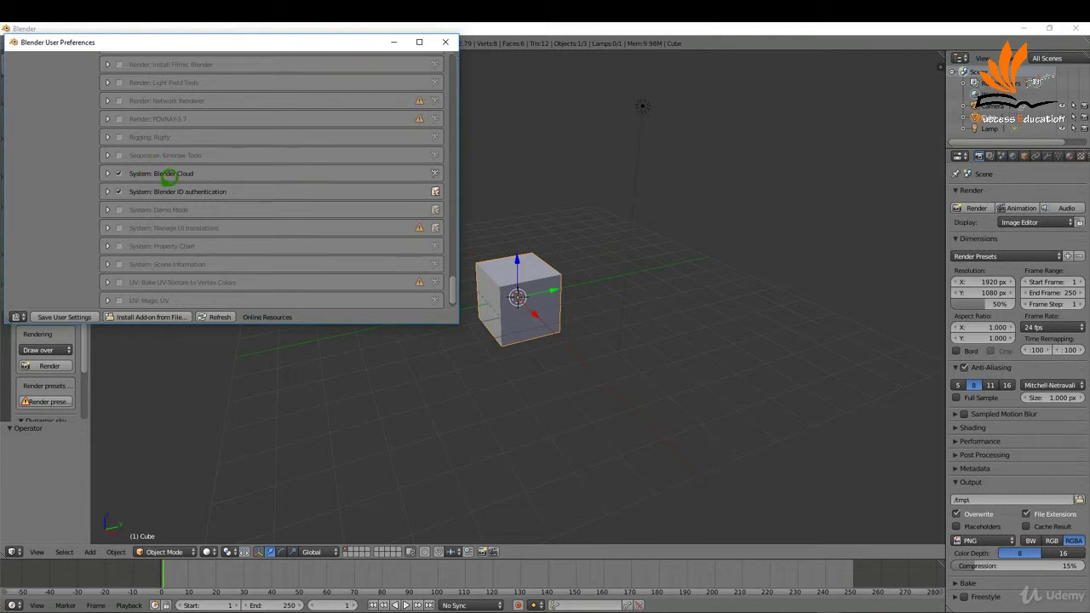
{"action": "scroll", "coordinate": [383, 247], "scroll_direction": "down", "scroll_amount": 1}
{"action": "left_click_drag", "start_coordinate": [458, 282], "coordinate": [379, 73]}
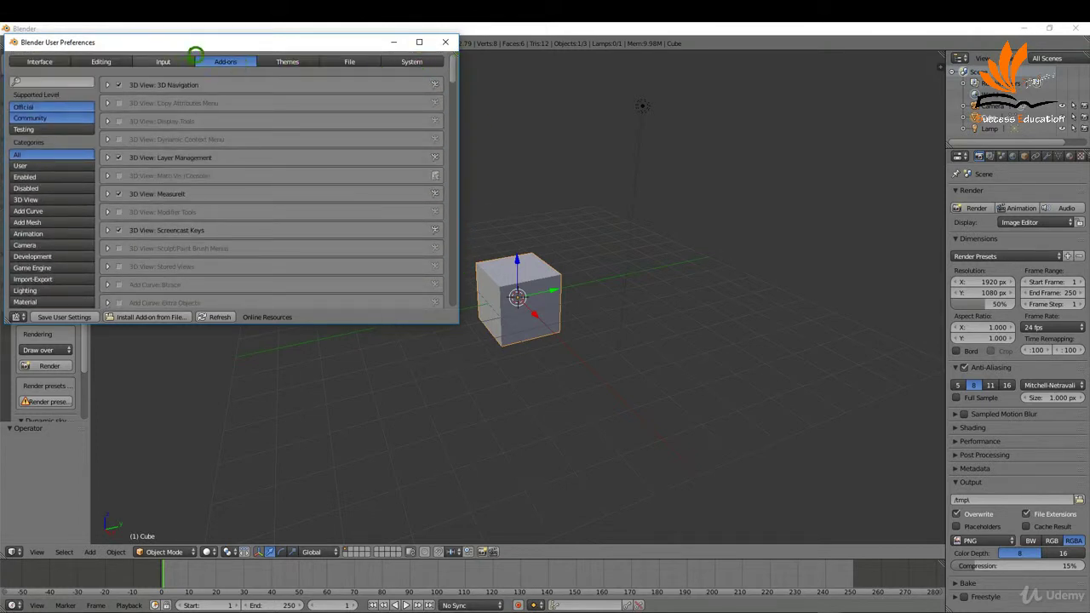
In the Input preferences, set Select With to Left and turn on Emulate Numpad.
{"action": "left_click", "coordinate": [173, 58]}
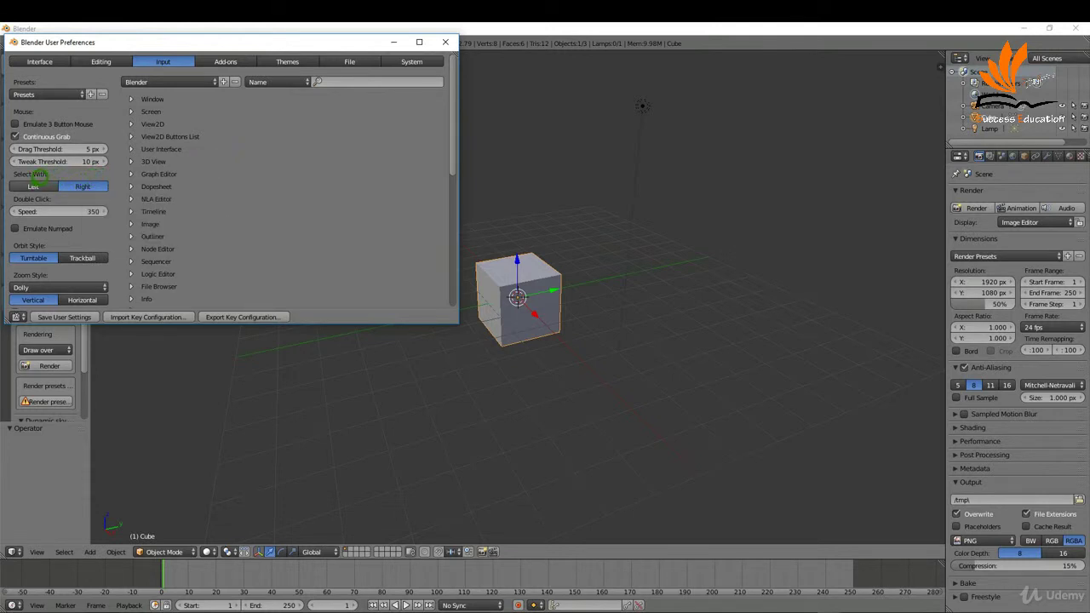
{"action": "left_click", "coordinate": [37, 185]}
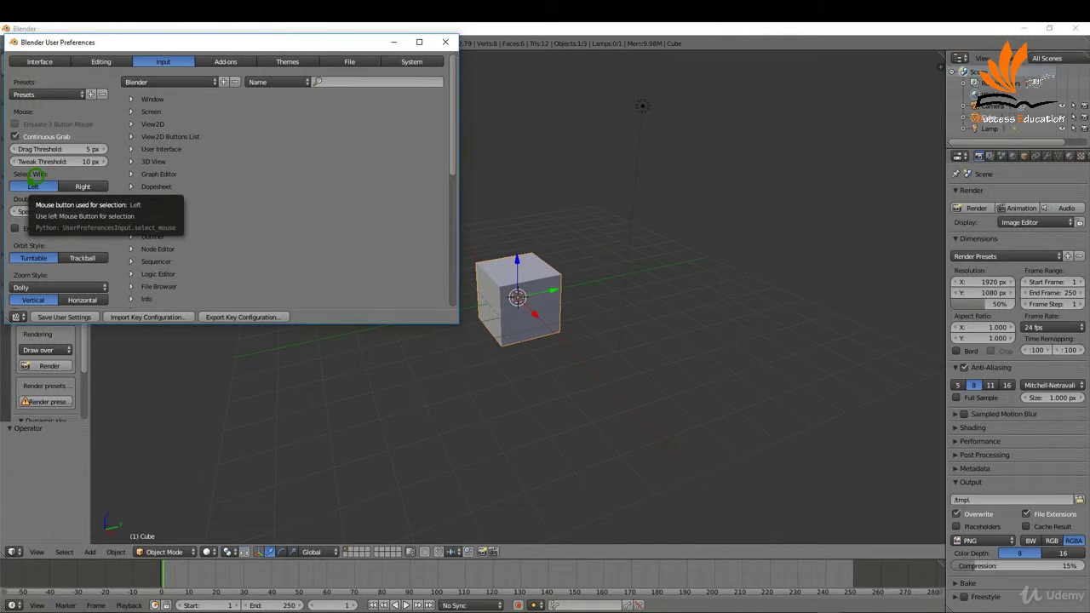
{"action": "left_click", "coordinate": [38, 183]}
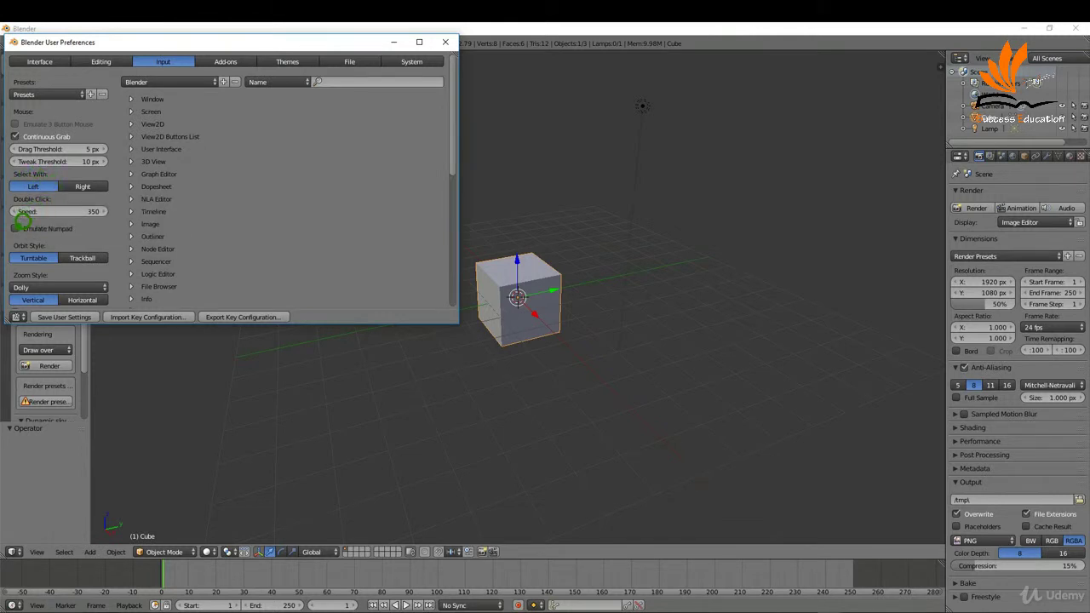
{"action": "left_click", "coordinate": [18, 226]}
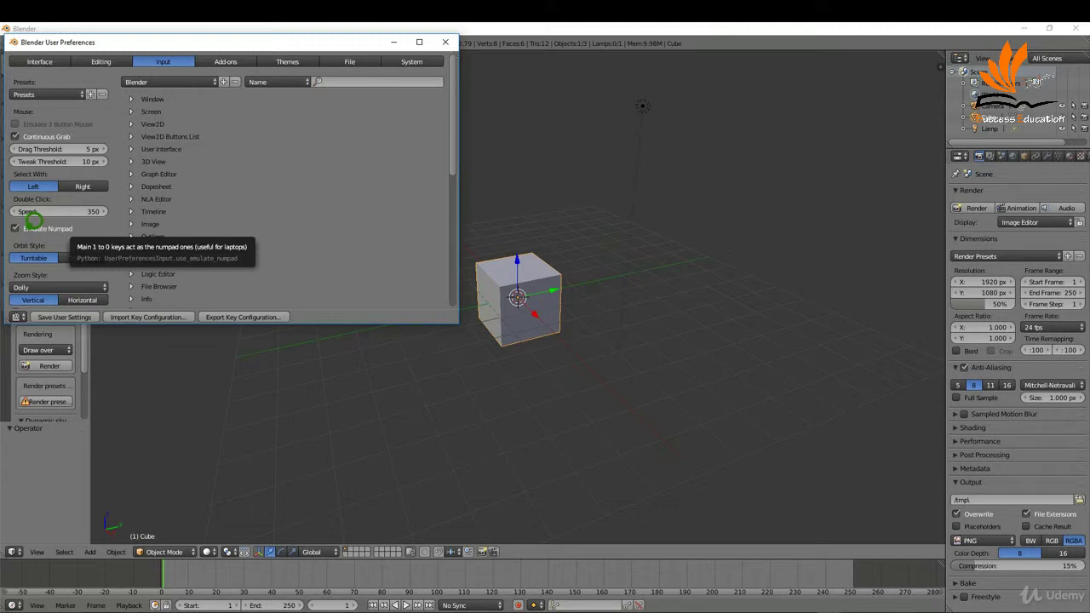
{"action": "scroll", "coordinate": [67, 214], "scroll_direction": "down", "scroll_amount": 5}
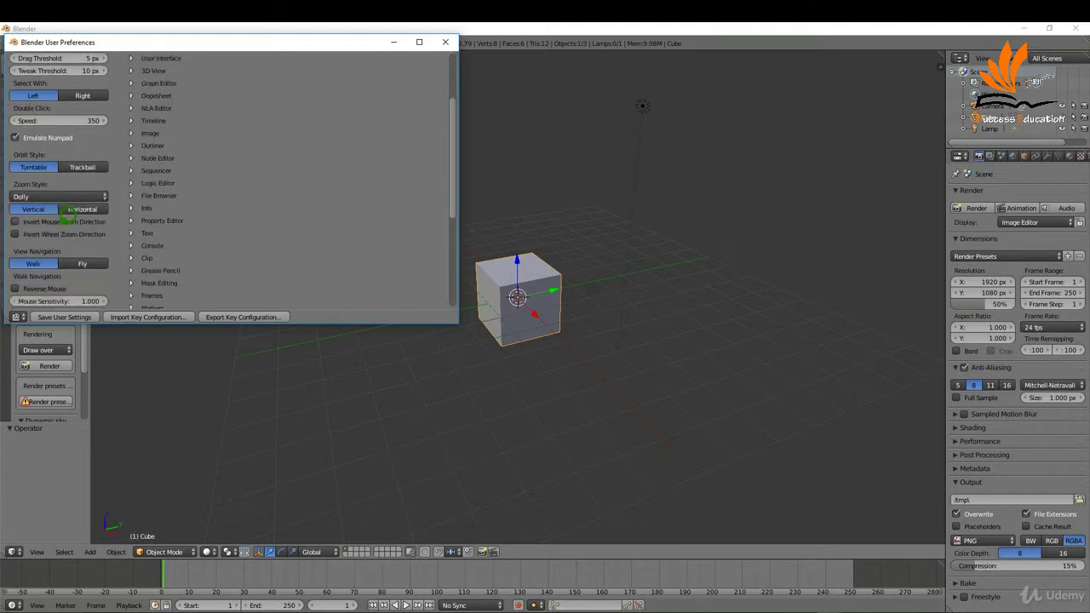
{"action": "scroll", "coordinate": [67, 218], "scroll_direction": "up", "scroll_amount": 5}
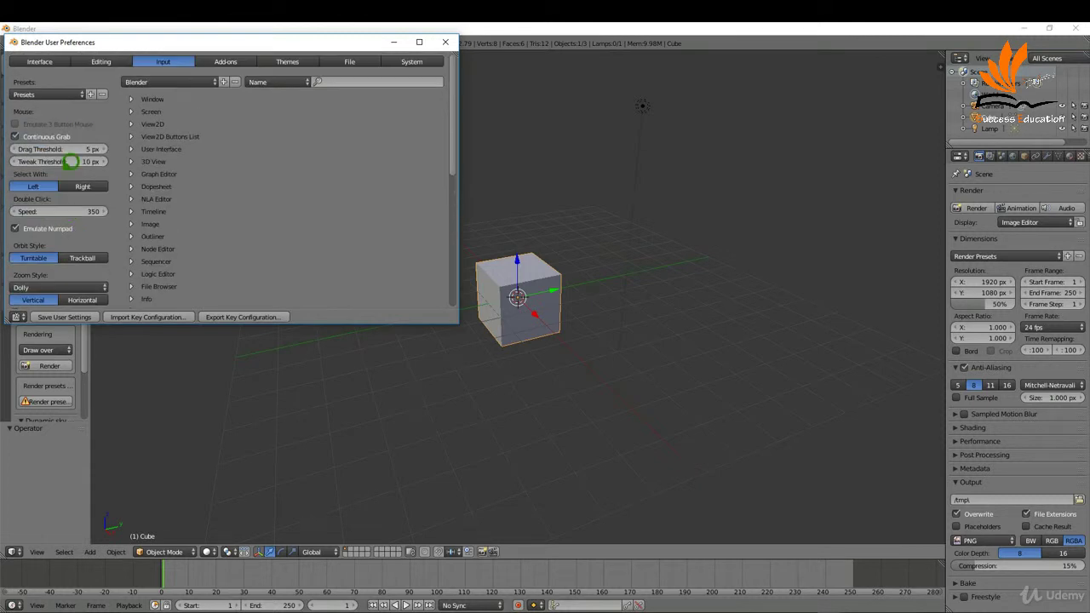
{"action": "left_click", "coordinate": [49, 58]}
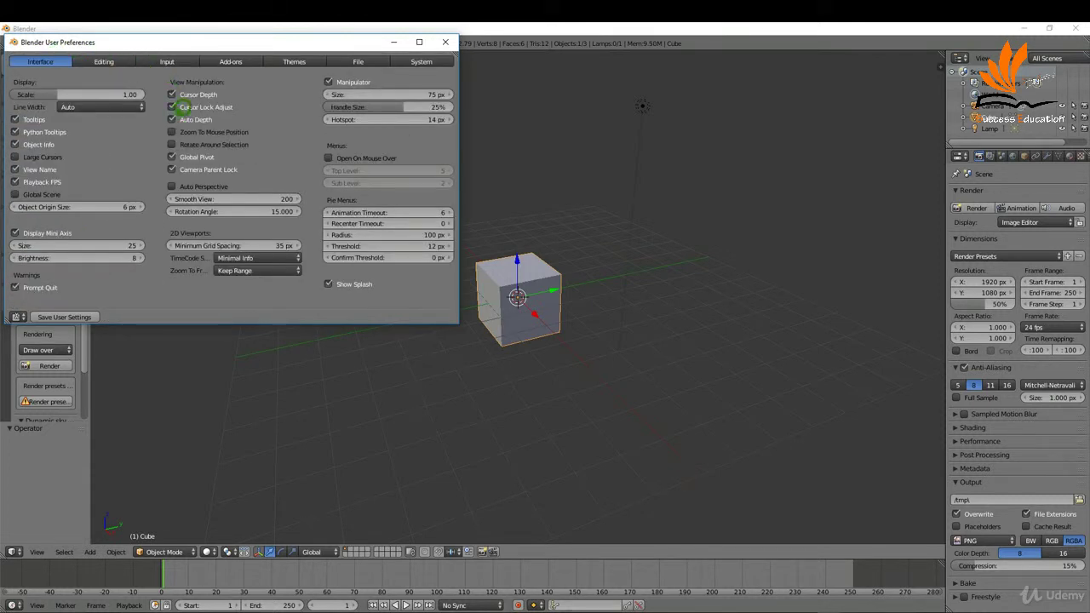
{"action": "left_click", "coordinate": [186, 120]}
{"action": "left_click", "coordinate": [181, 131]}
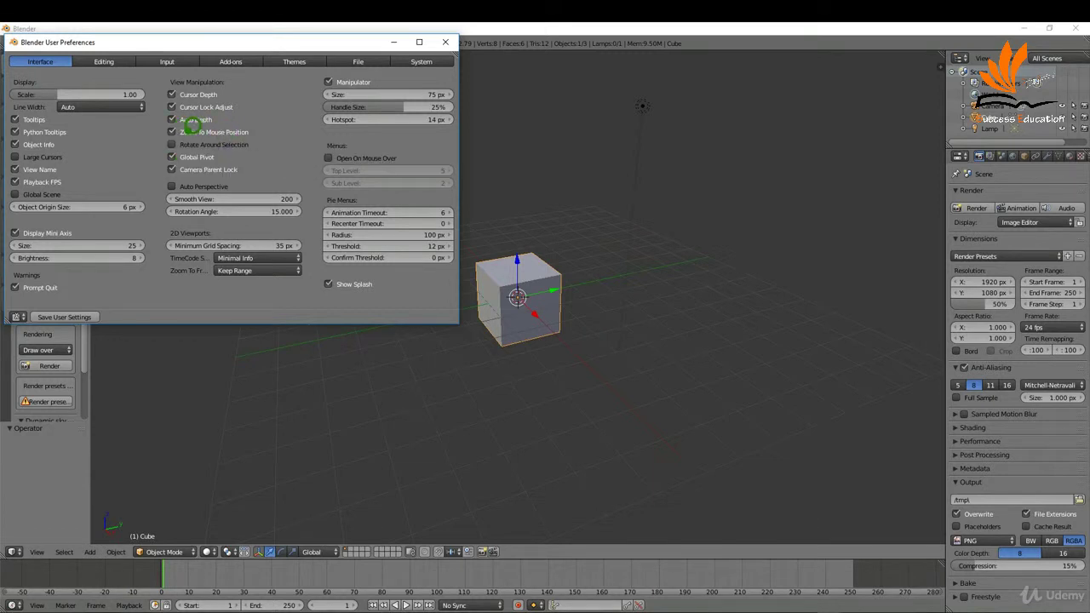
{"action": "left_click", "coordinate": [183, 133]}
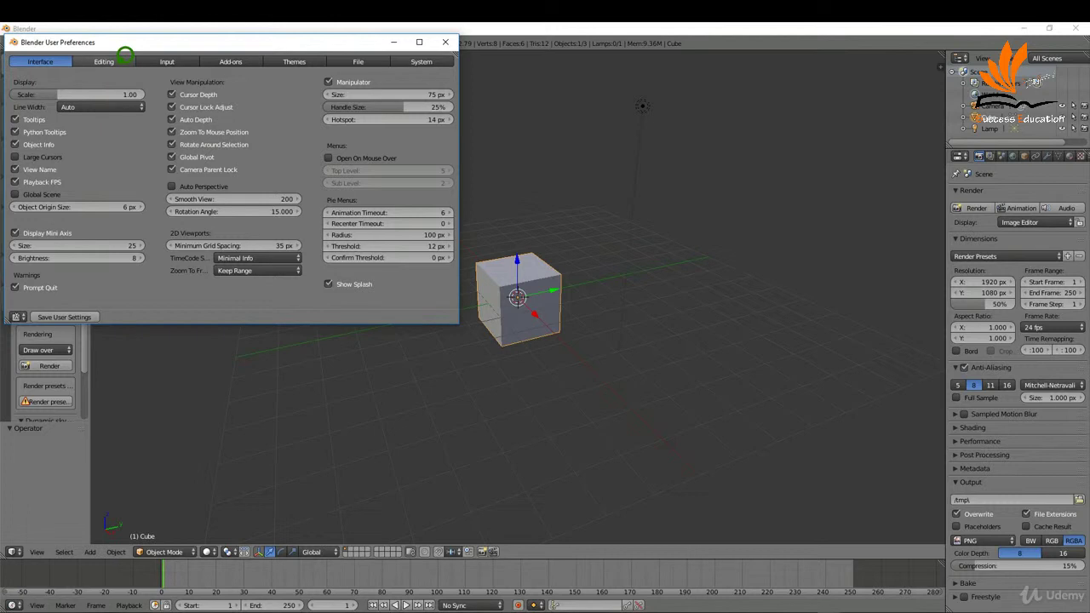
Set the Cycles compute device to CUDA with the GeForce GTX 980 Ti and save user settings.
{"action": "left_click", "coordinate": [305, 55]}
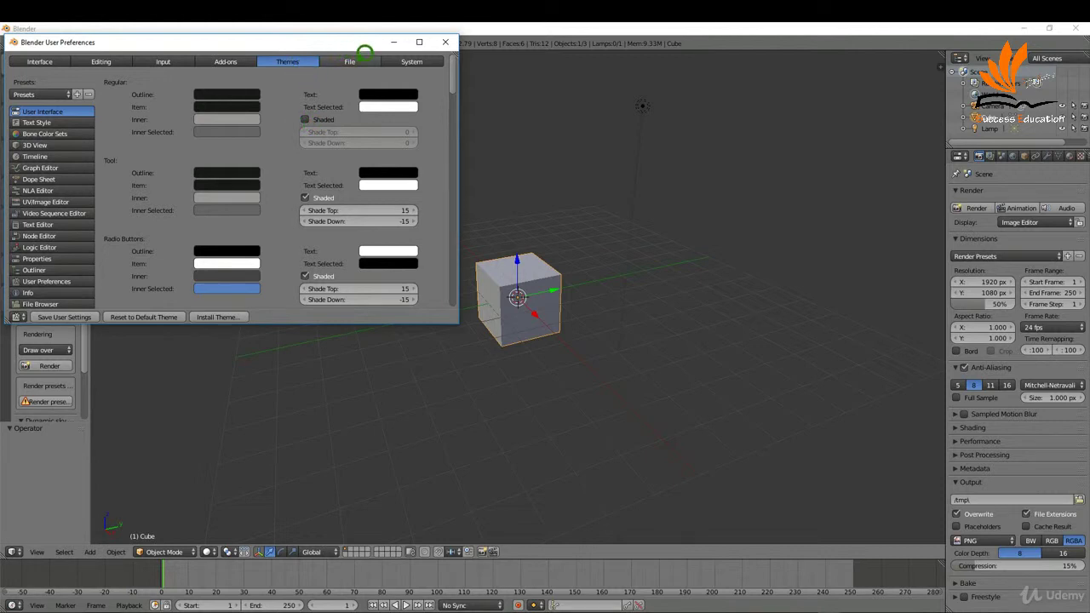
{"action": "left_click", "coordinate": [407, 60]}
{"action": "left_click_drag", "start_coordinate": [455, 66], "coordinate": [182, 294]}
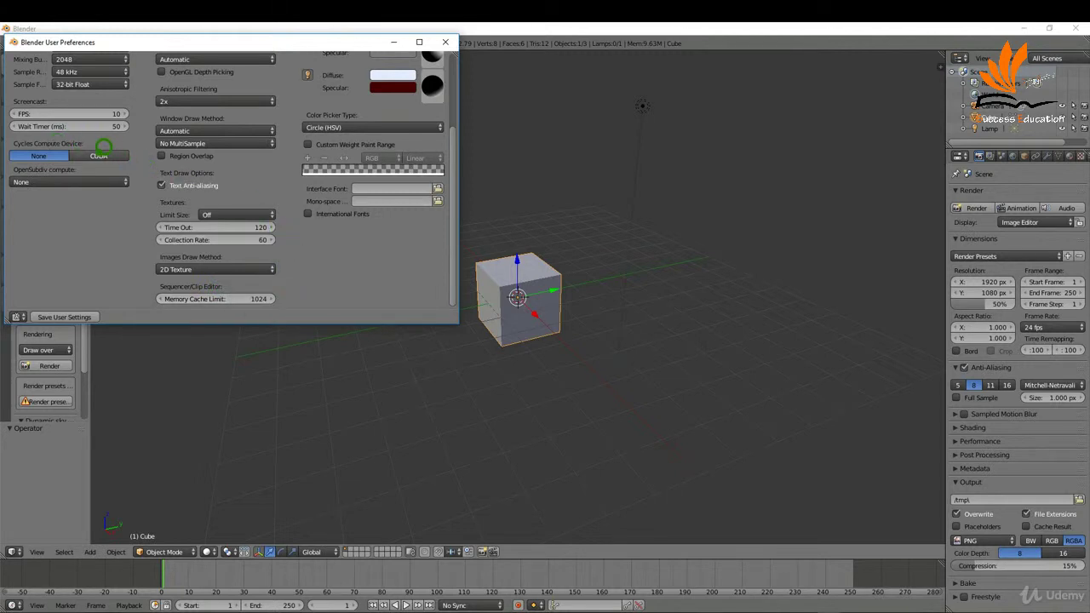
{"action": "left_click", "coordinate": [102, 154]}
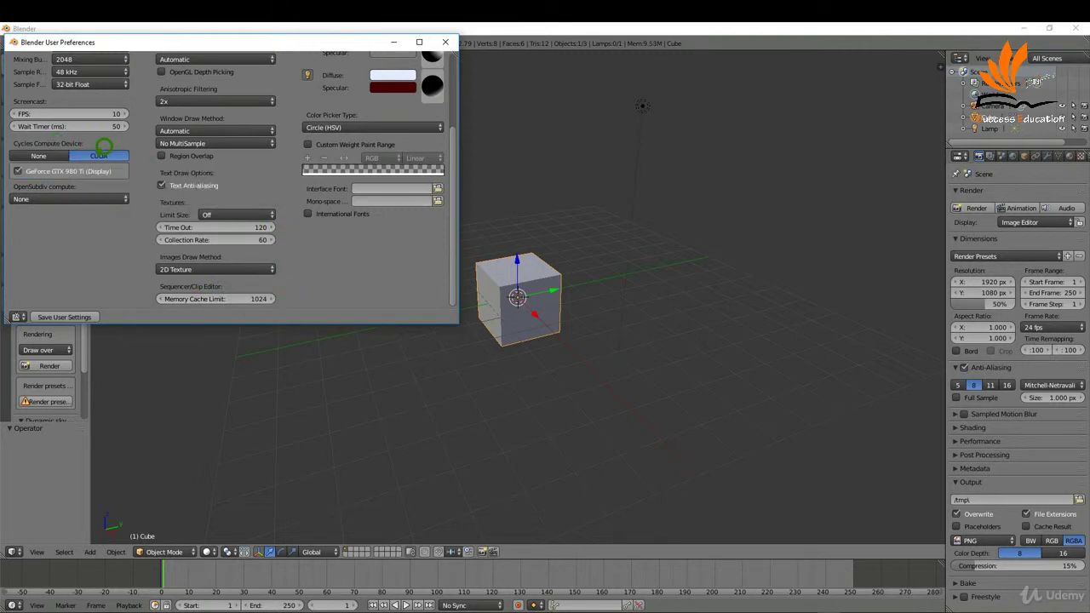
{"action": "scroll", "coordinate": [274, 171], "scroll_direction": "up", "scroll_amount": 3}
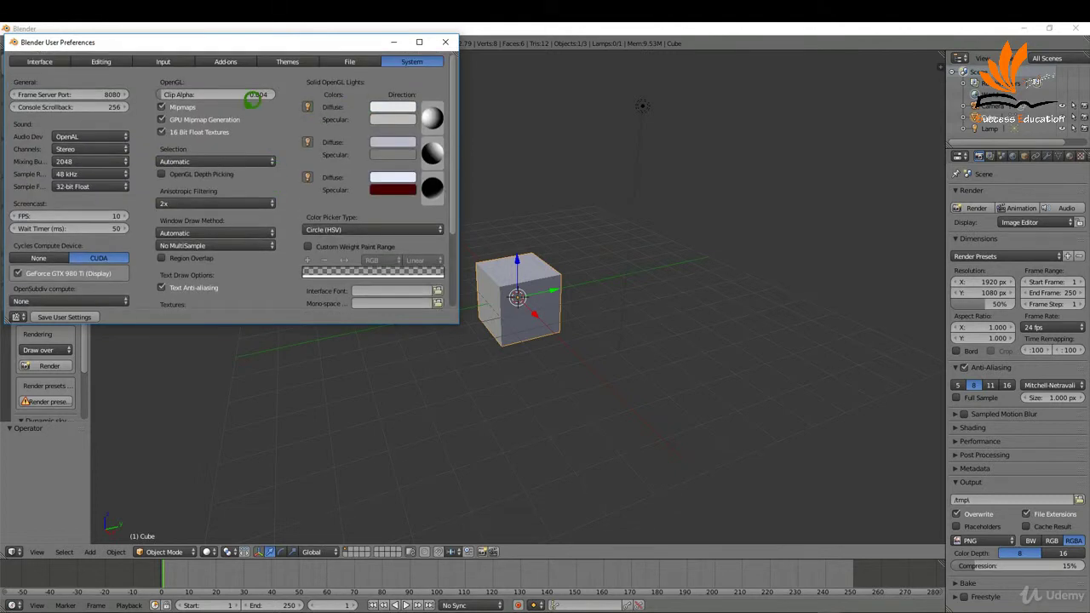
{"action": "left_click", "coordinate": [76, 311]}
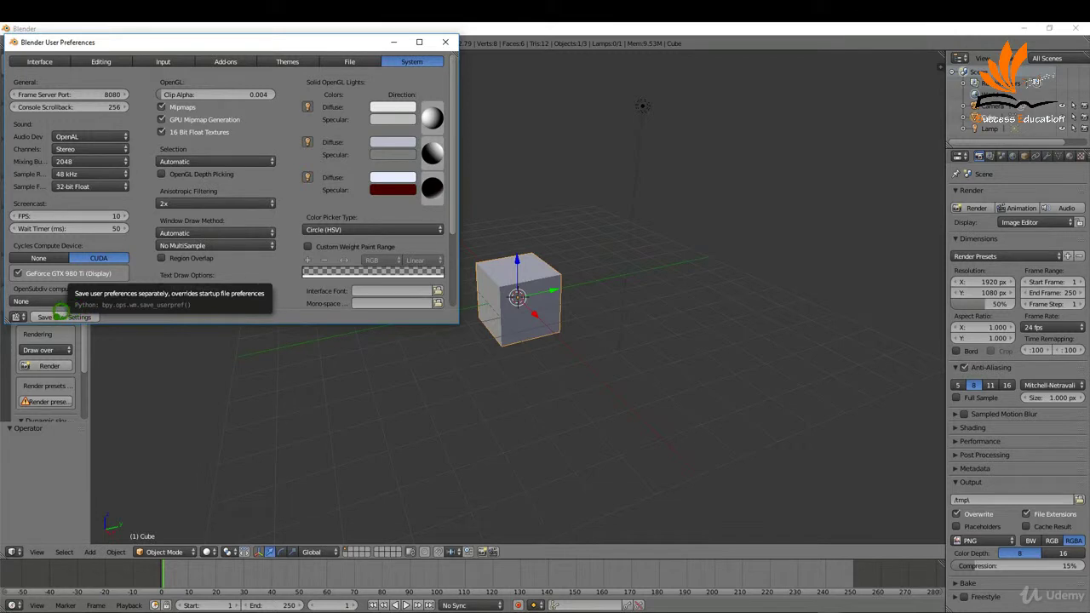
{"action": "left_click", "coordinate": [68, 312]}
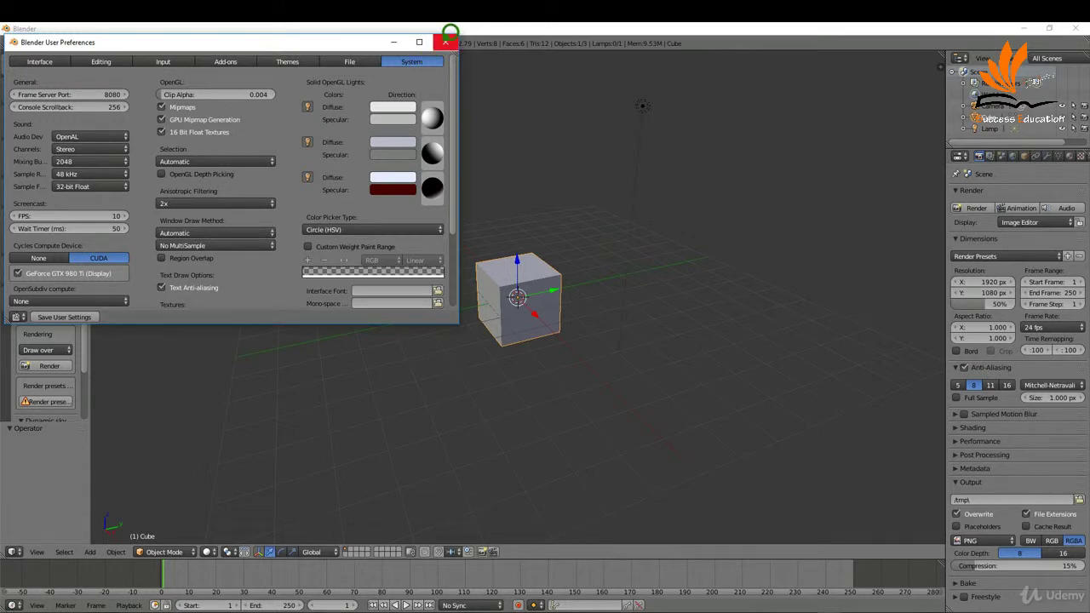
Close the User Preferences and widen the tool shelf.
{"action": "left_click", "coordinate": [450, 35]}
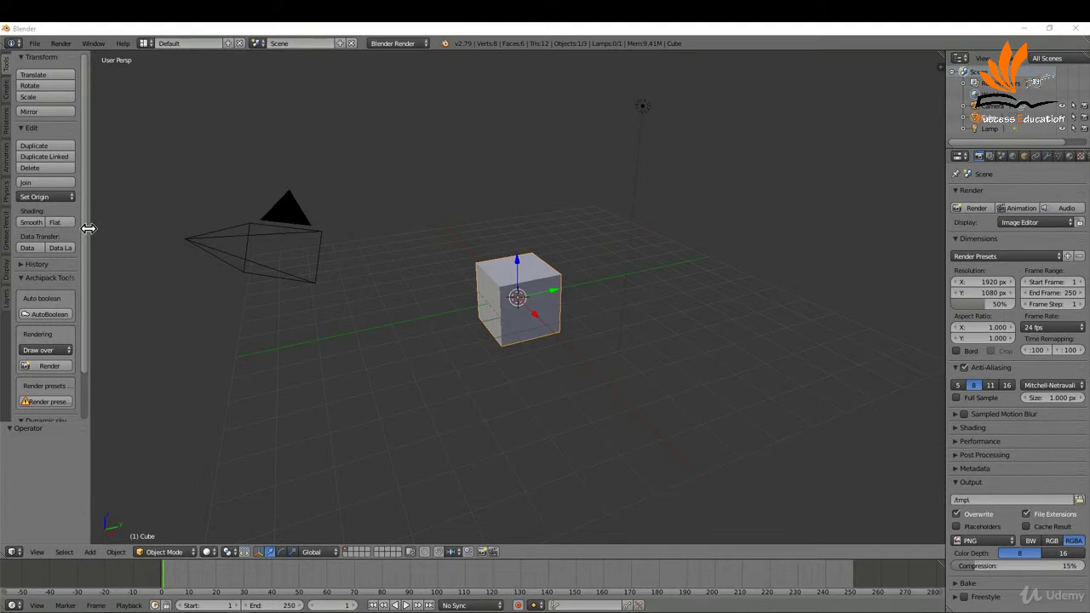
{"action": "left_click_drag", "start_coordinate": [89, 228], "coordinate": [185, 225]}
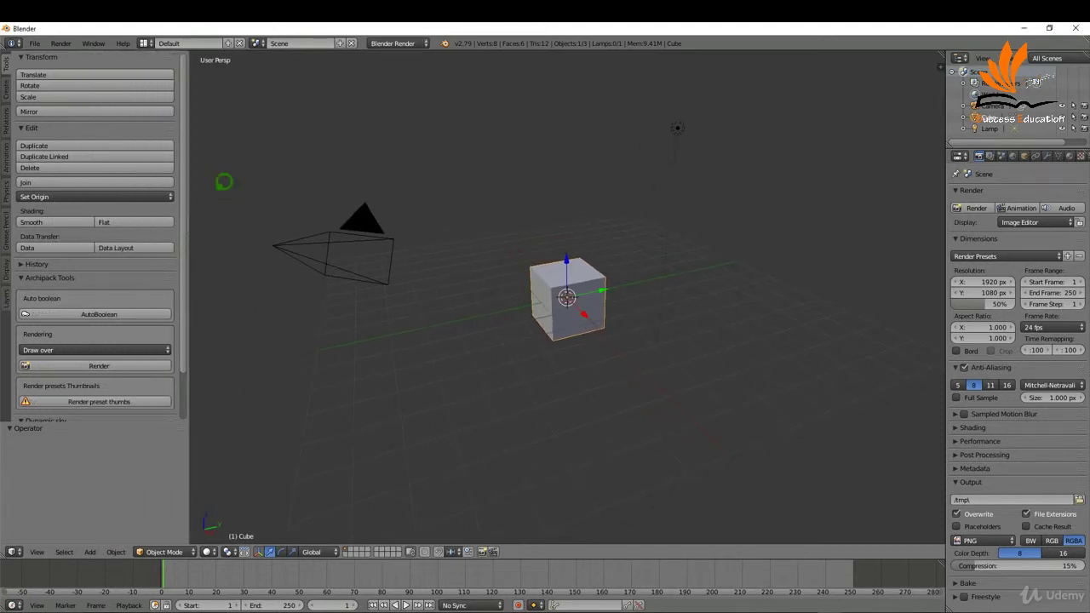
{"action": "key", "text": "t"}
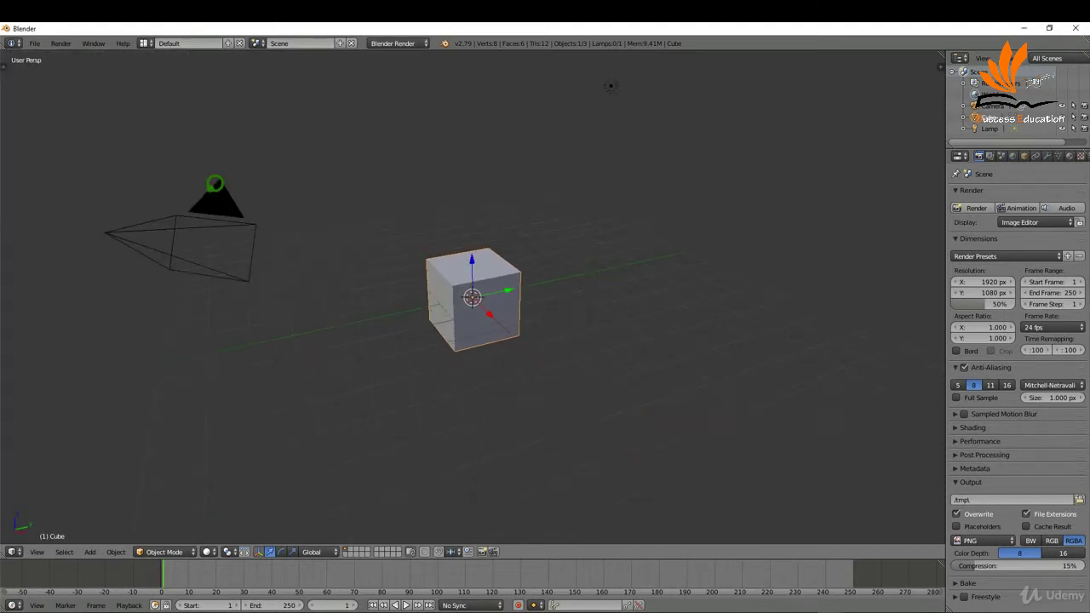
{"action": "key", "text": "t"}
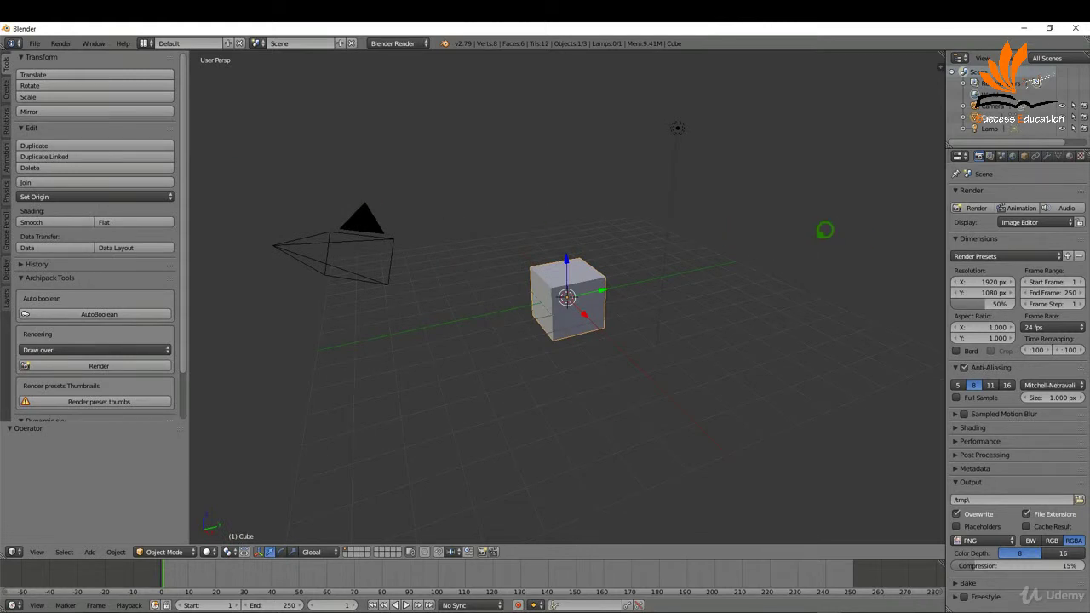
Start the Screencast Keys display from the properties panel and bring up the 3D Nav tools.
{"action": "key", "text": "n"}
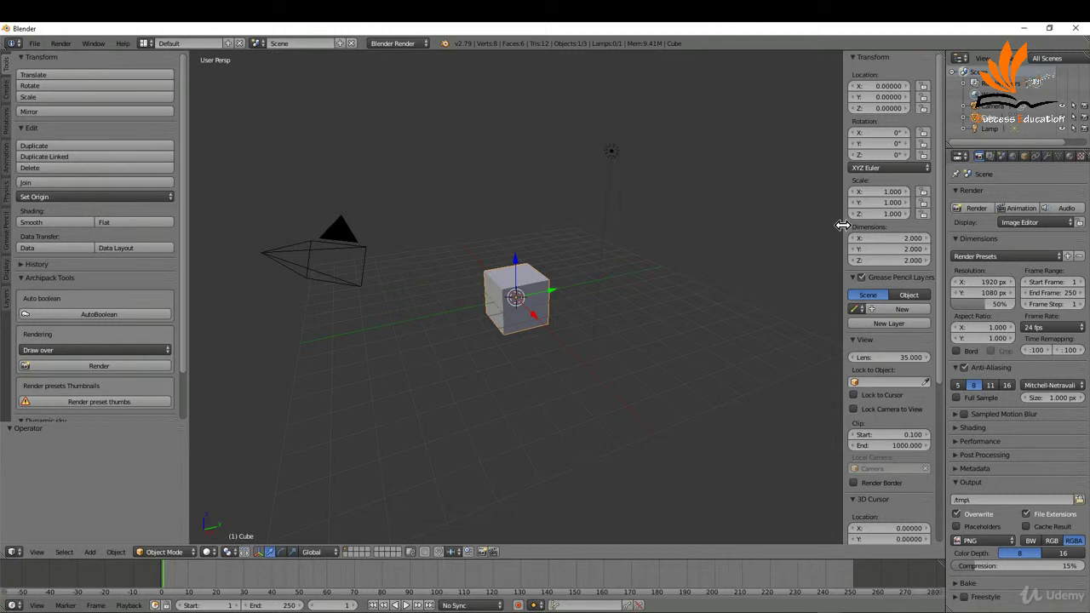
{"action": "left_click_drag", "start_coordinate": [842, 225], "coordinate": [790, 226]}
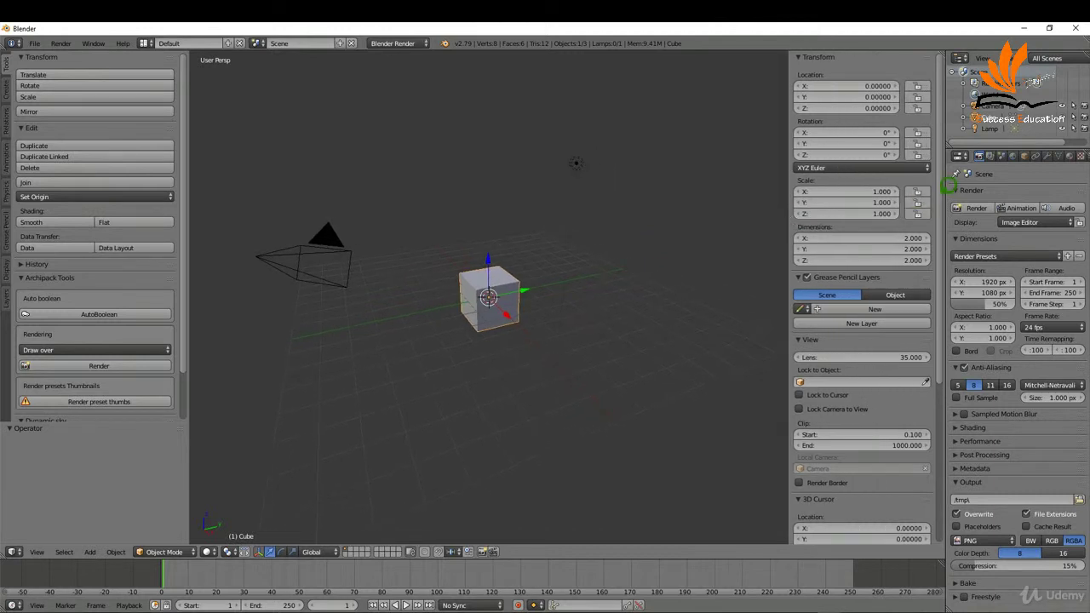
{"action": "left_click_drag", "start_coordinate": [942, 189], "coordinate": [935, 354]}
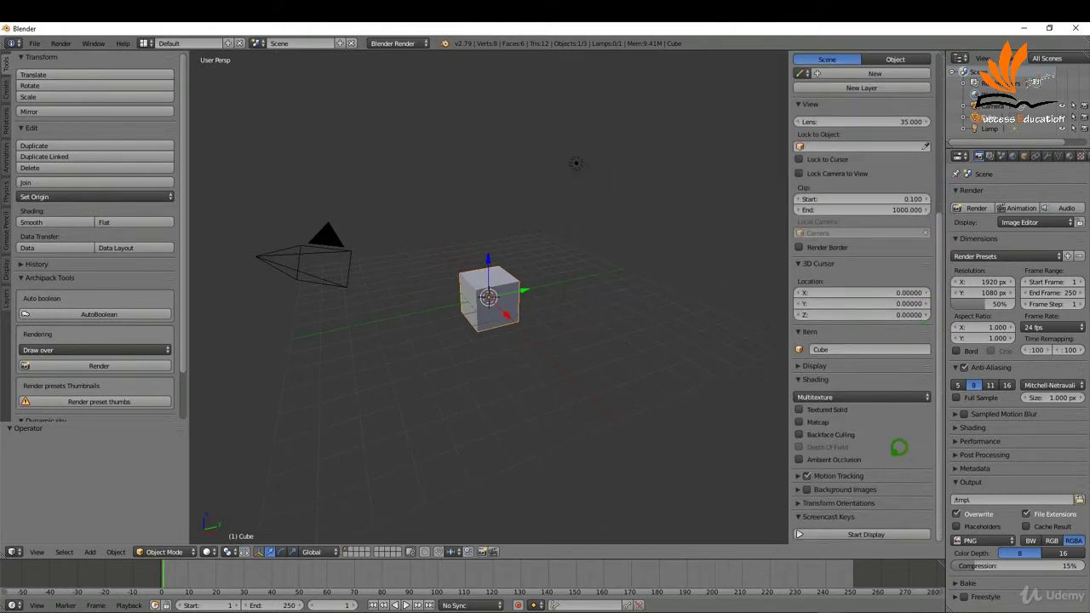
{"action": "left_click", "coordinate": [858, 531]}
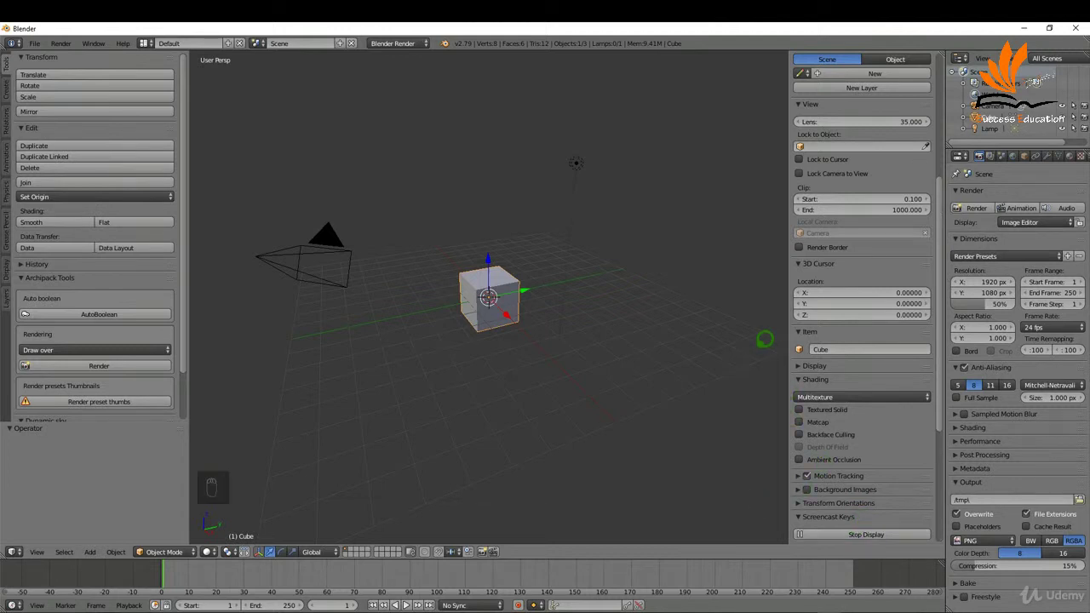
{"action": "key", "text": "n"}
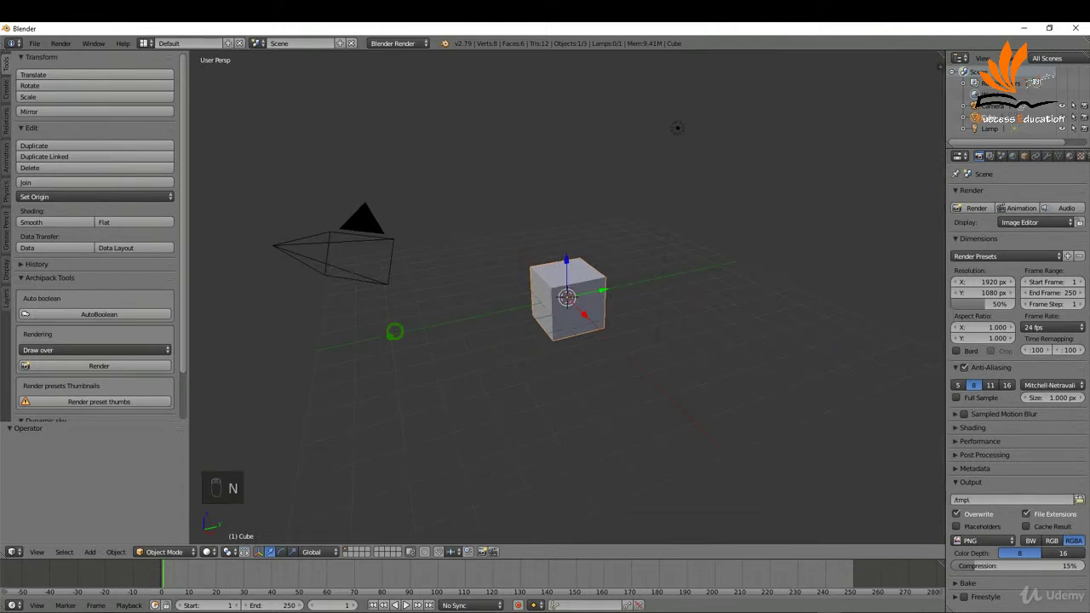
{"action": "key", "text": "t"}
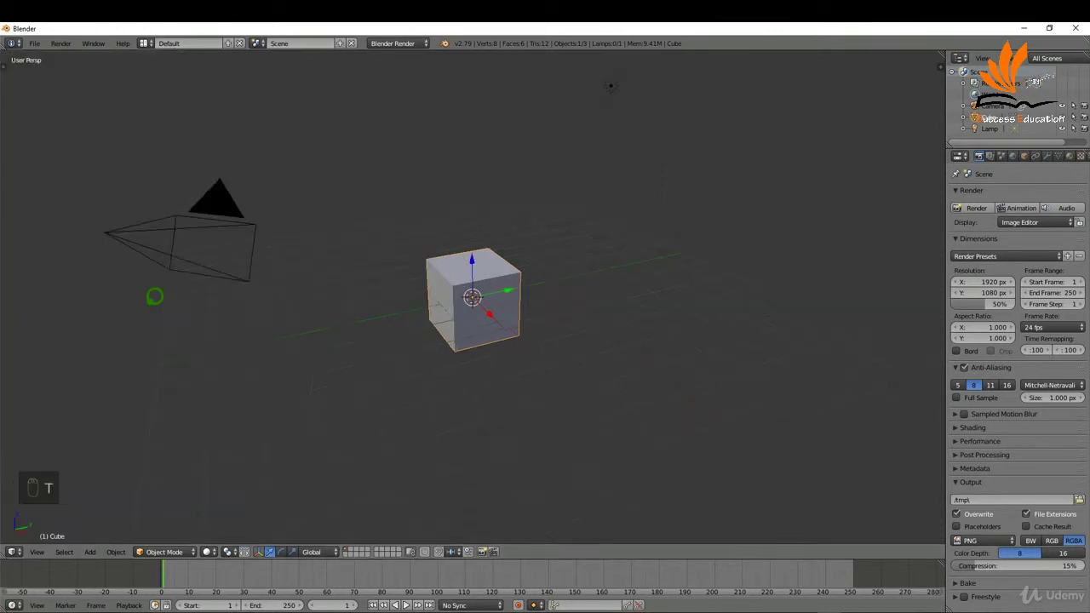
{"action": "key", "text": "t"}
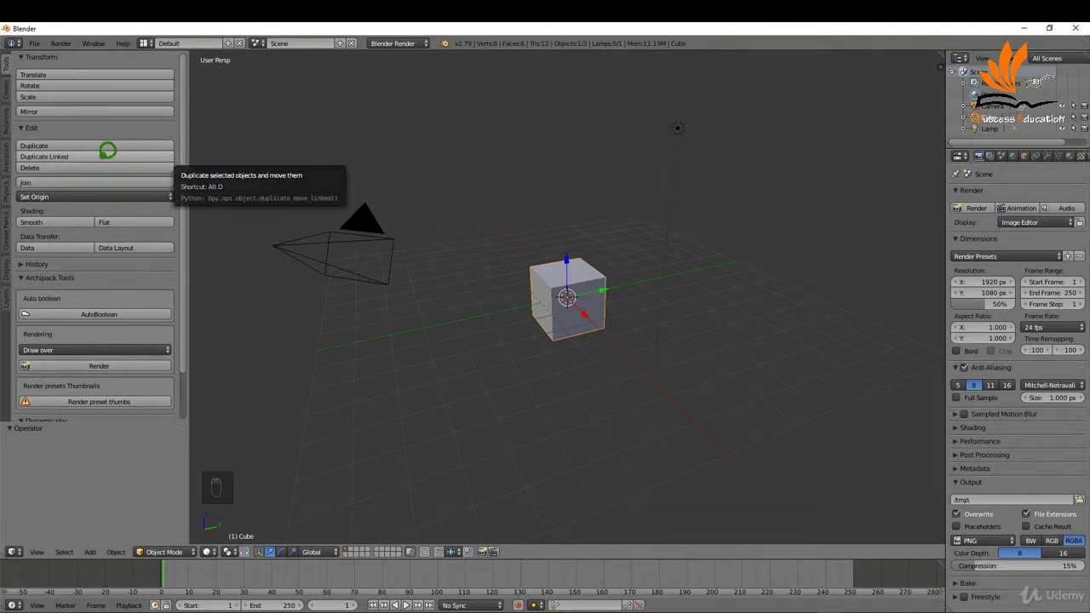
{"action": "left_click", "coordinate": [11, 264]}
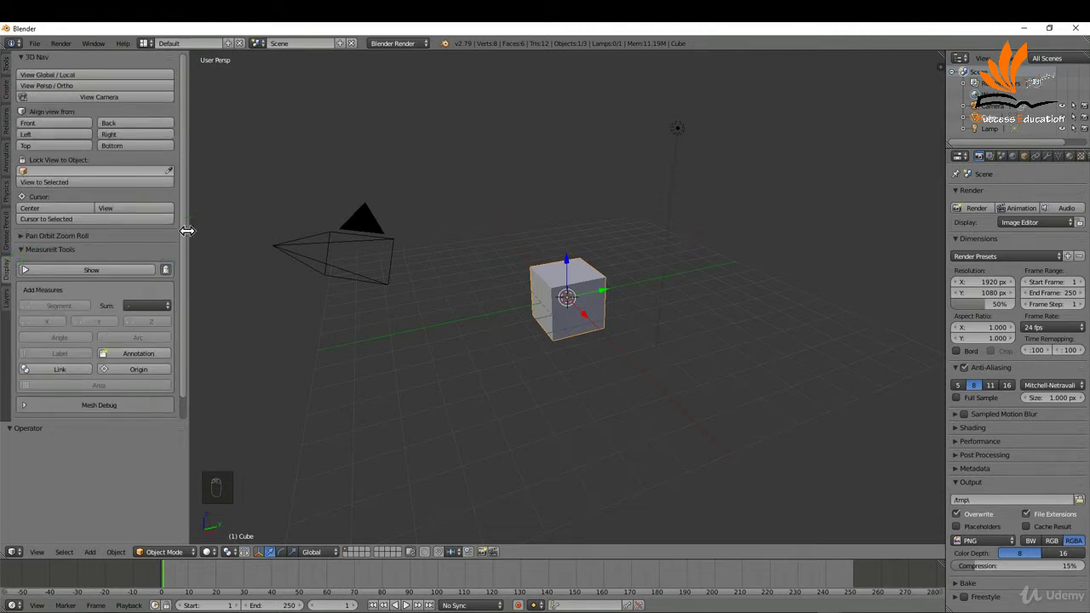
Widen the tool shelf and use 3D Nav's Front, Back and Persp/Ortho buttons to end in Front Ortho.
{"action": "left_click_drag", "start_coordinate": [187, 229], "coordinate": [226, 231]}
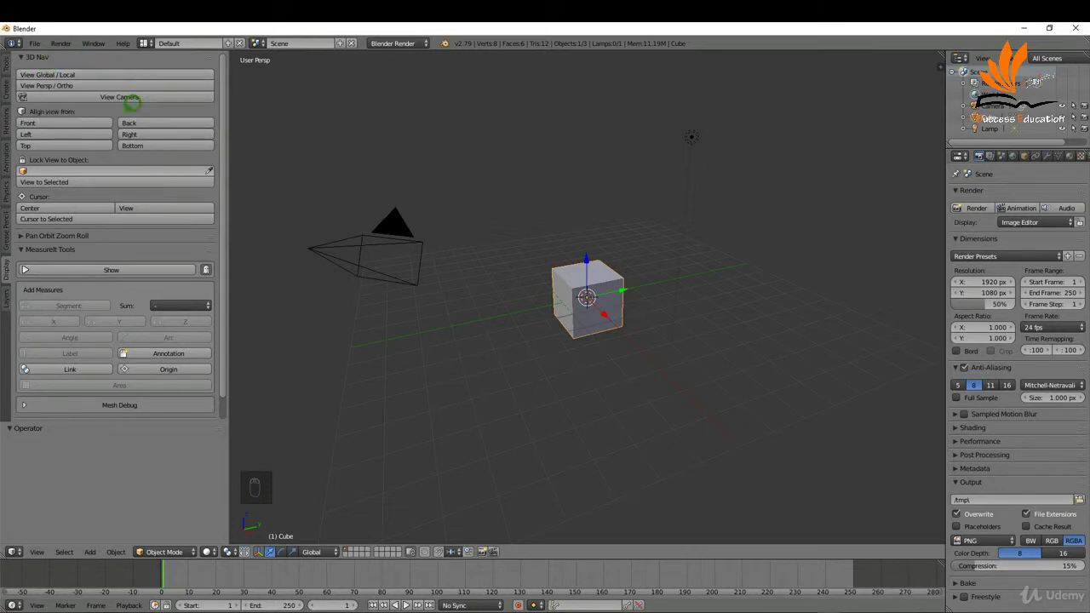
{"action": "left_click", "coordinate": [64, 123]}
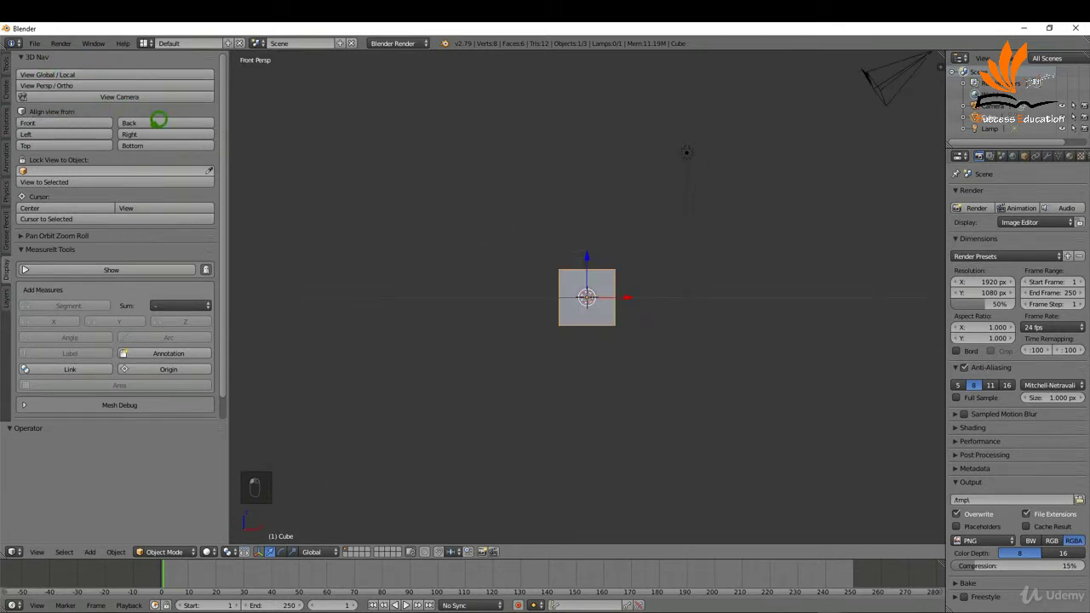
{"action": "left_click", "coordinate": [156, 122]}
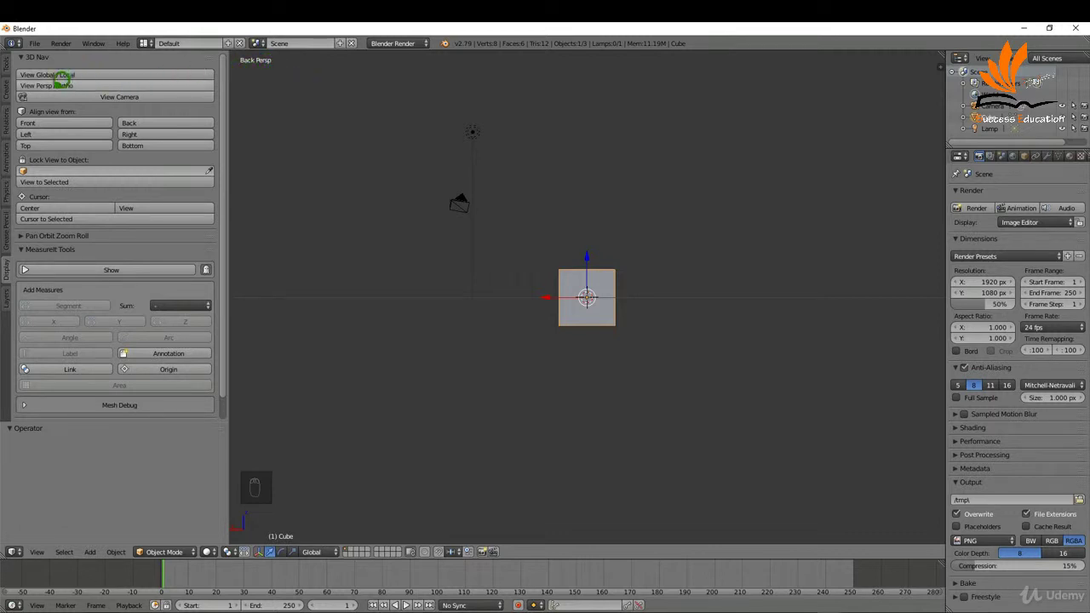
{"action": "left_click", "coordinate": [73, 83]}
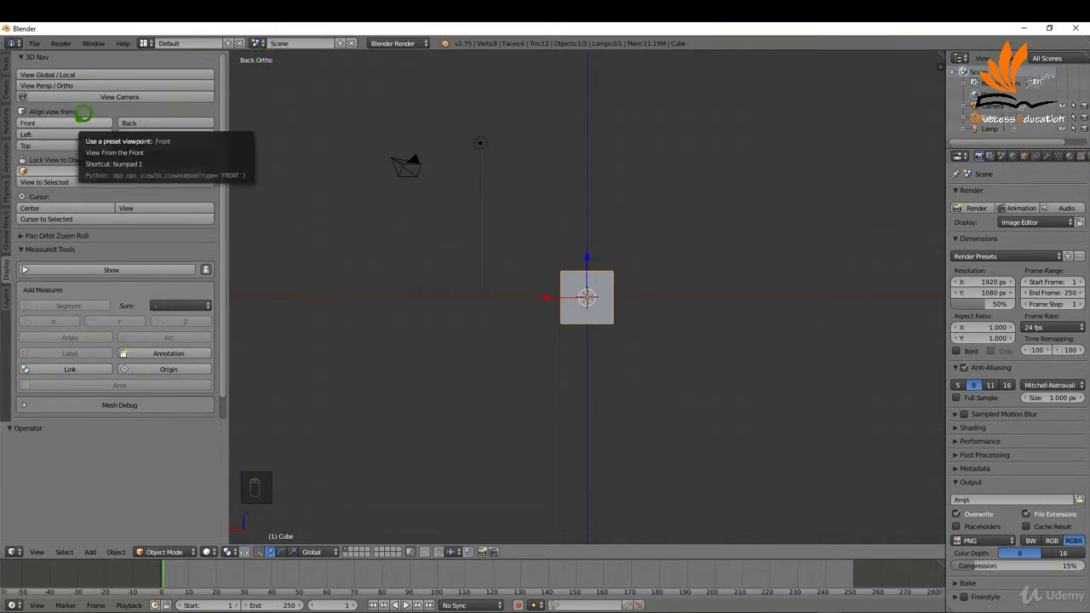
{"action": "left_click", "coordinate": [83, 121]}
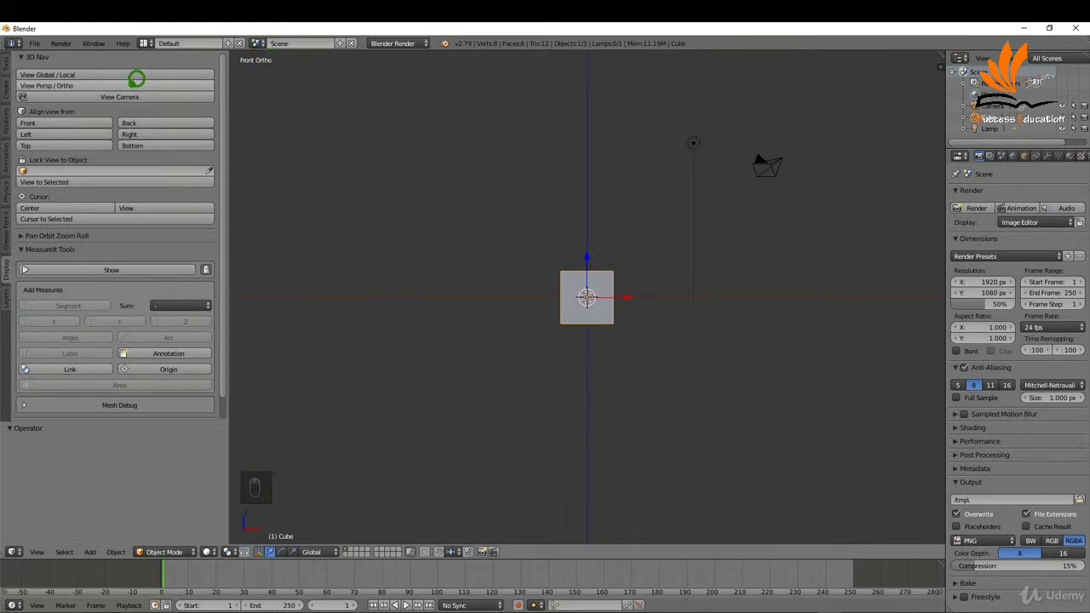
{"action": "left_click", "coordinate": [138, 83]}
{"action": "left_click", "coordinate": [144, 84]}
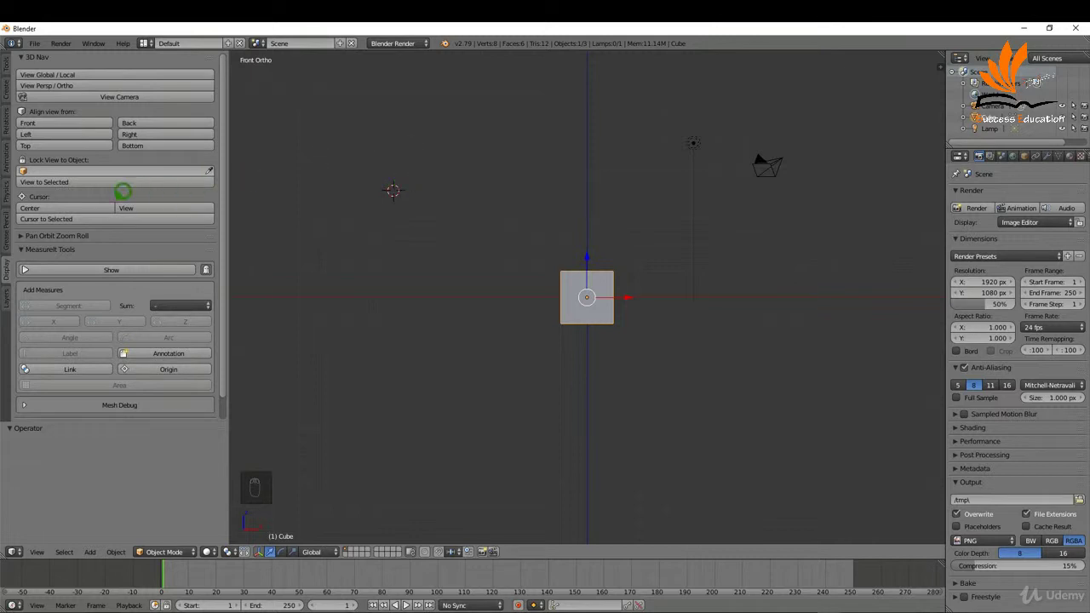
Snap the 3D cursor to the world origin using the 3D Nav Cursor Center button.
{"action": "left_click", "coordinate": [93, 203]}
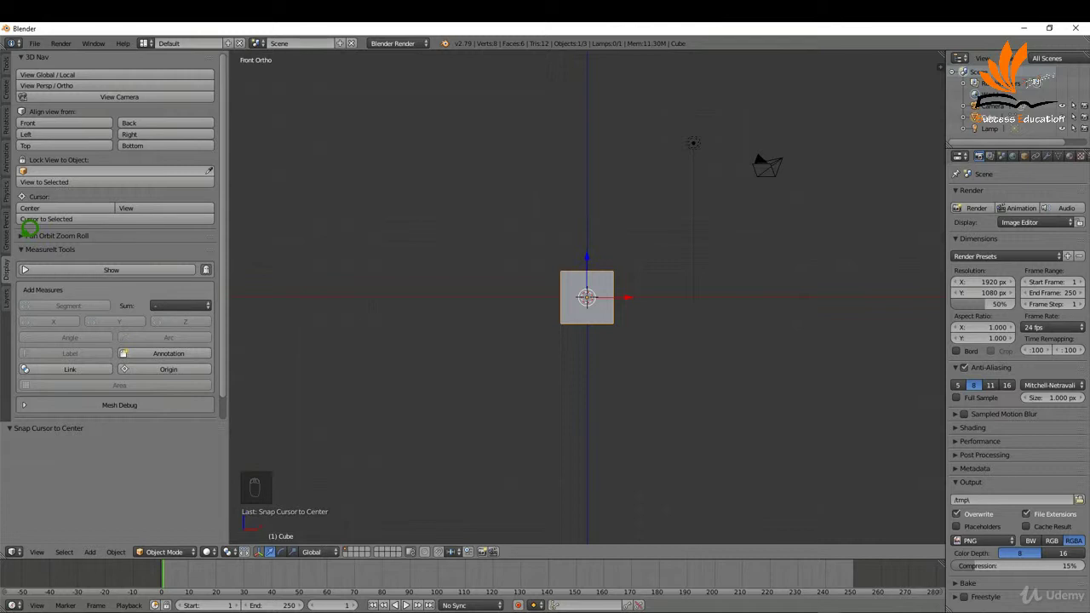
Expand the navigation controls, orbit from Front Ortho to an angled User Ortho view, and zoom in and out.
{"action": "left_click", "coordinate": [28, 229]}
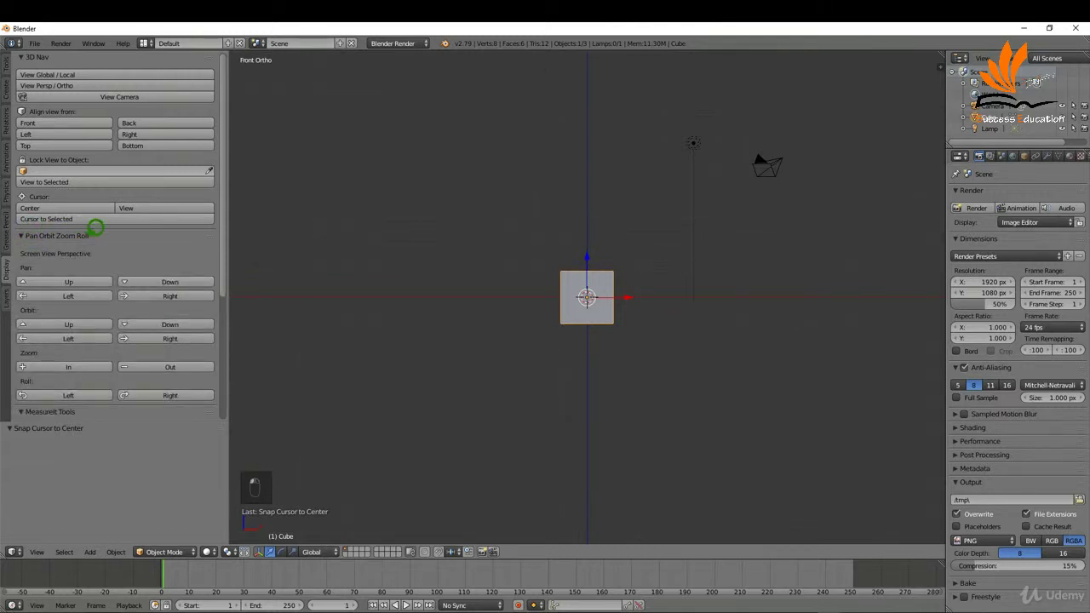
{"action": "scroll", "coordinate": [96, 227], "scroll_direction": "down", "scroll_amount": 1}
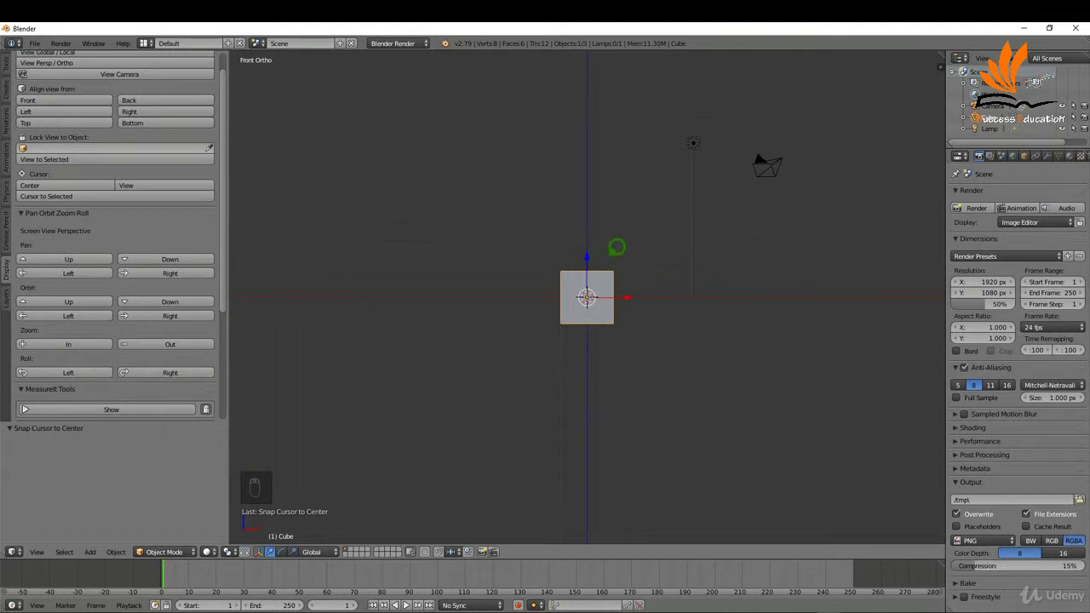
{"action": "middle_click_drag", "start_coordinate": [616, 247], "coordinate": [561, 231]}
{"action": "scroll", "coordinate": [545, 290], "scroll_direction": "up", "scroll_amount": 4}
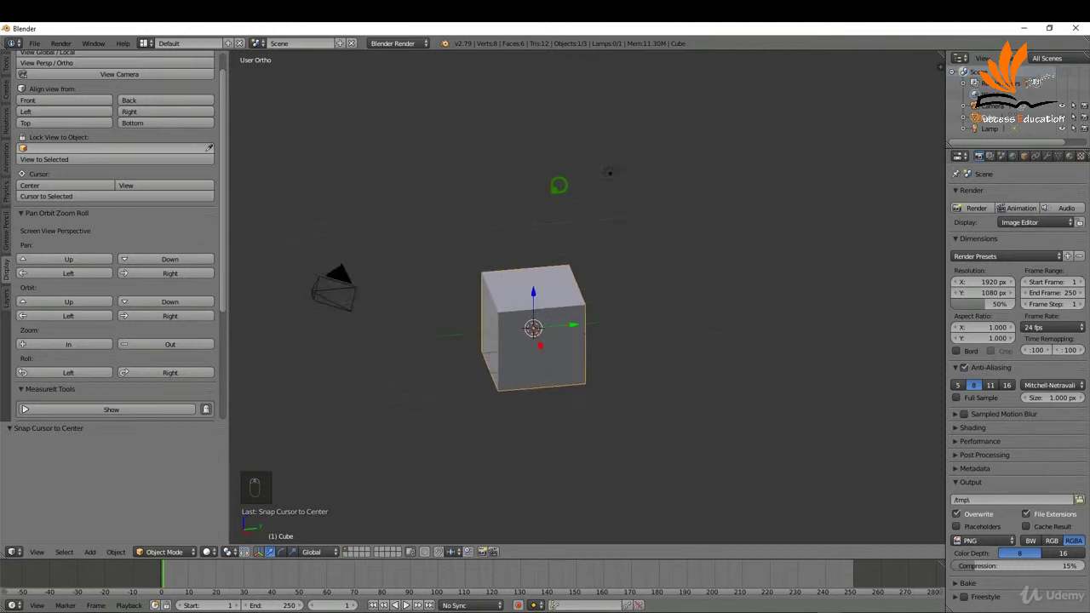
{"action": "scroll", "coordinate": [545, 289], "scroll_direction": "down", "scroll_amount": 3}
{"action": "scroll", "coordinate": [545, 298], "scroll_direction": "up", "scroll_amount": 4}
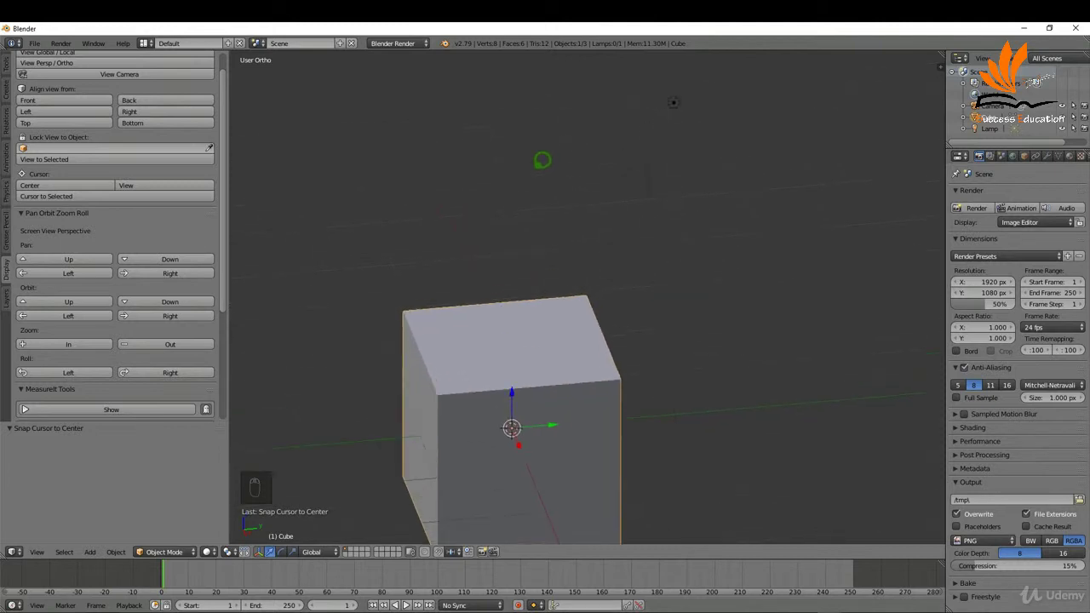
{"action": "scroll", "coordinate": [545, 298], "scroll_direction": "down", "scroll_amount": 5}
{"action": "scroll", "coordinate": [545, 298], "scroll_direction": "up", "scroll_amount": 1}
Step through the front, right, top, back, left and bottom views with Numpad 1/3/7 and Ctrl+Numpad, then orbit back to an angled view.
{"action": "middle_click_drag", "start_coordinate": [545, 298], "coordinate": [550, 289]}
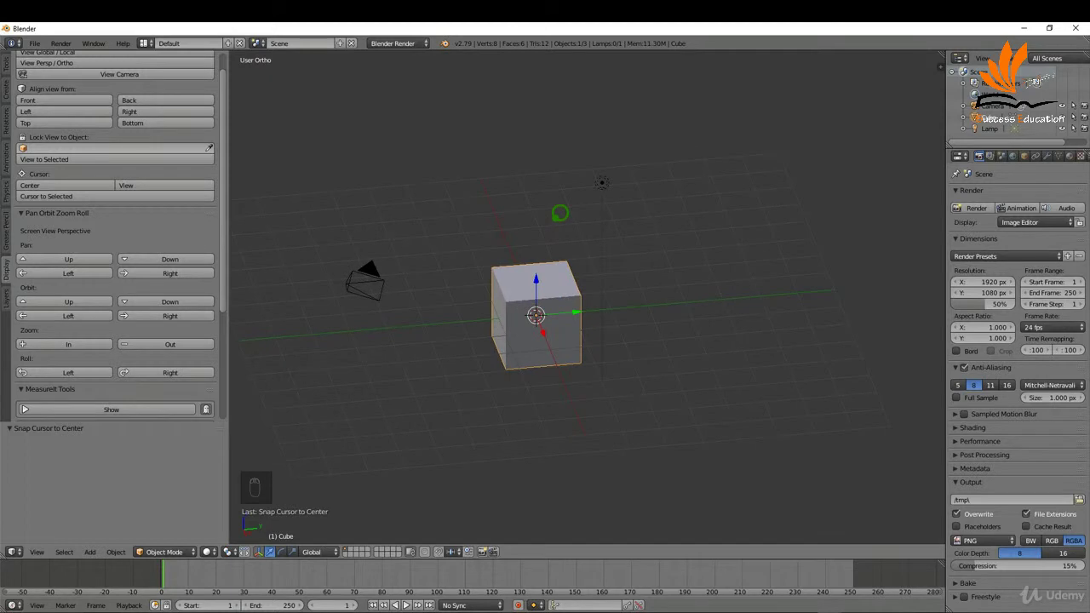
{"action": "key", "text": "KP_1"}
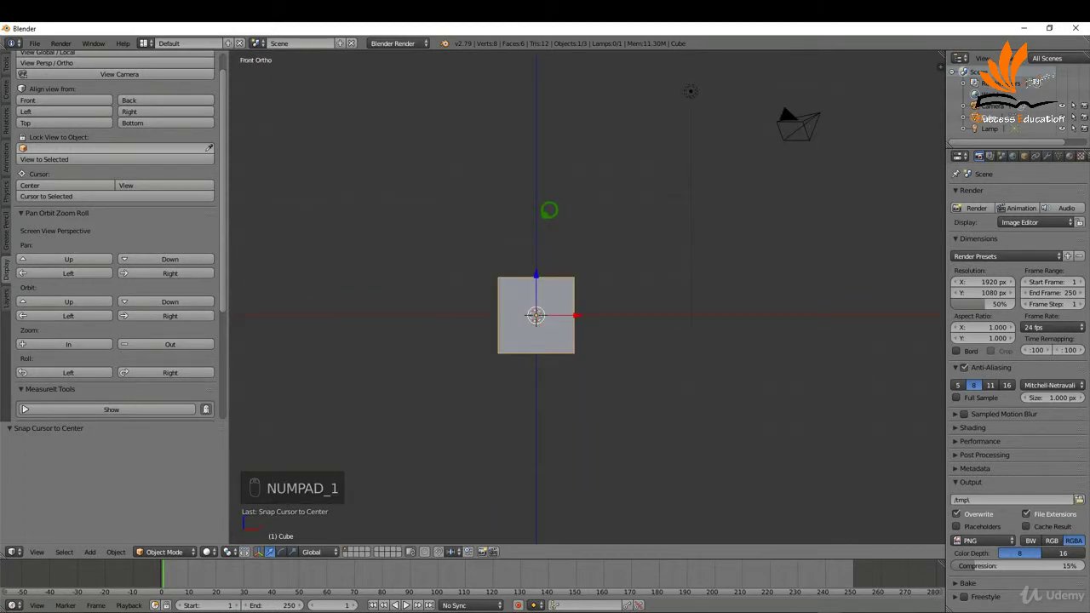
{"action": "key", "text": "KP_3"}
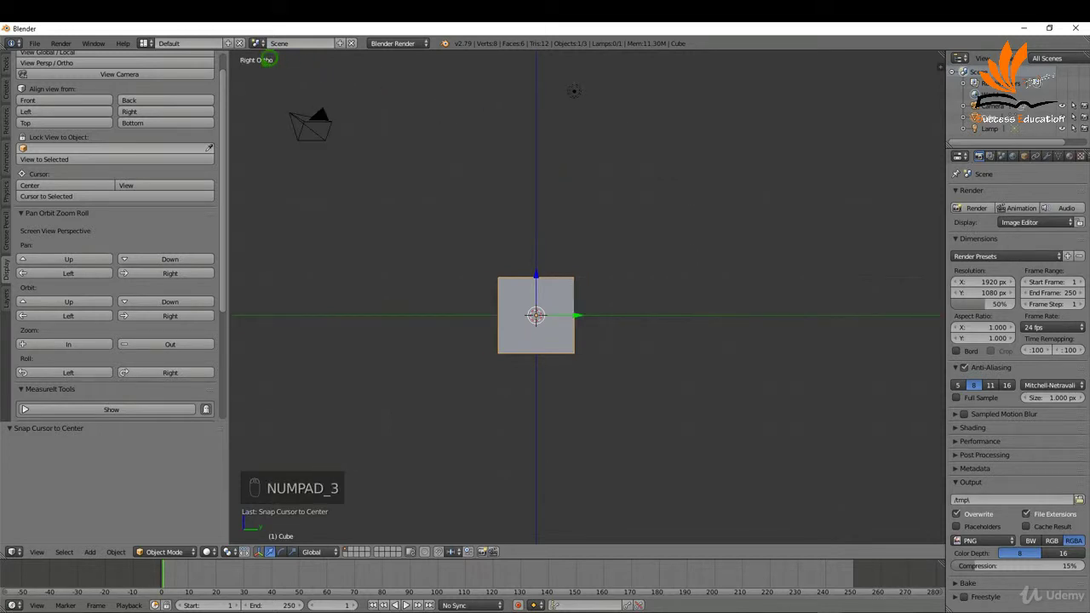
{"action": "key", "text": "KP_7"}
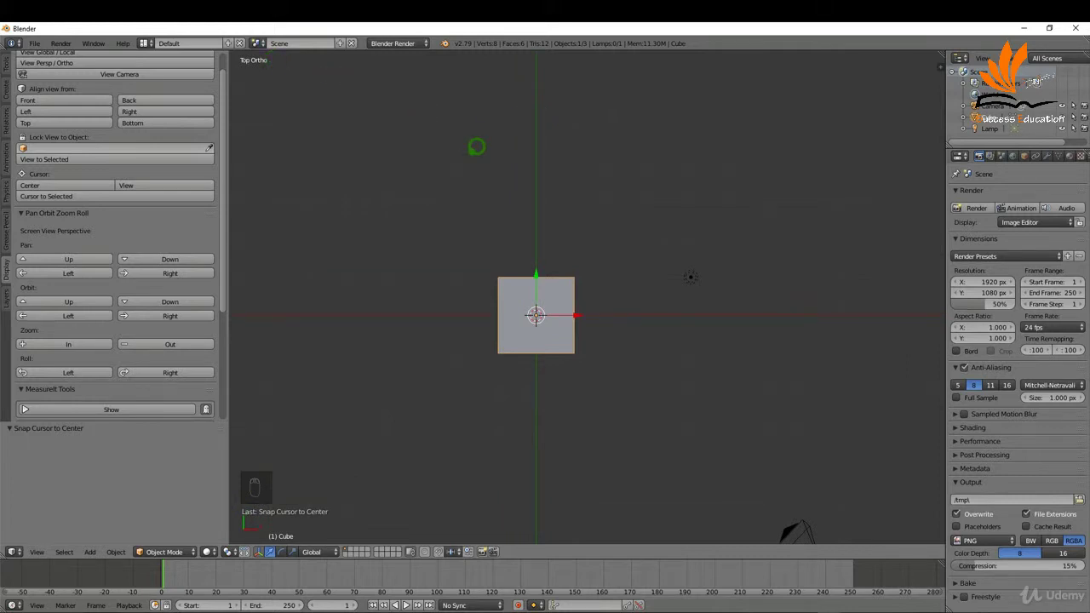
{"action": "key", "text": "ctrl+KP_1"}
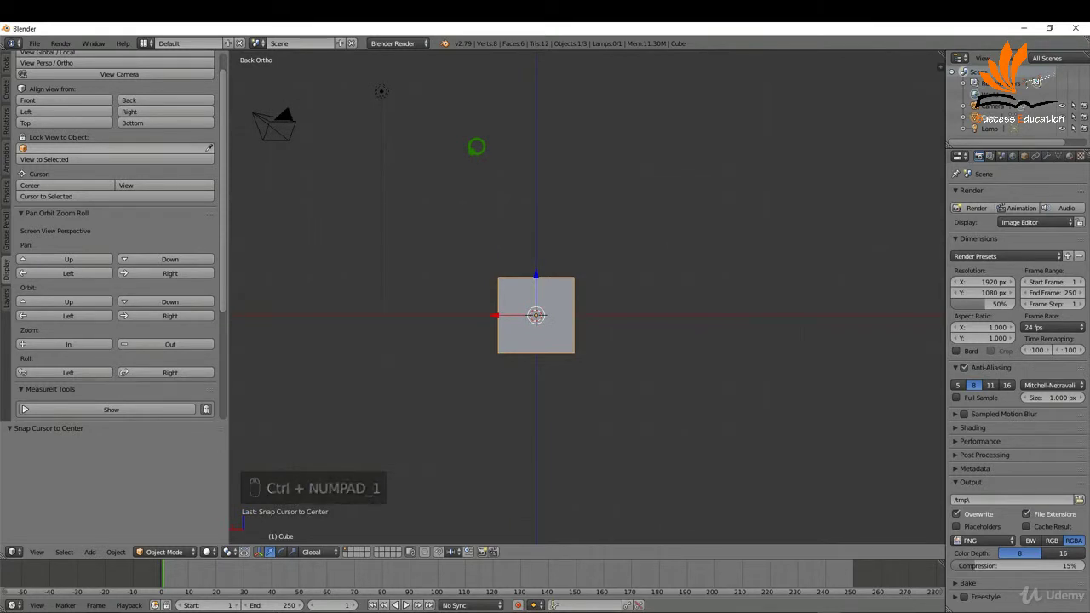
{"action": "key", "text": "ctrl+KP_3"}
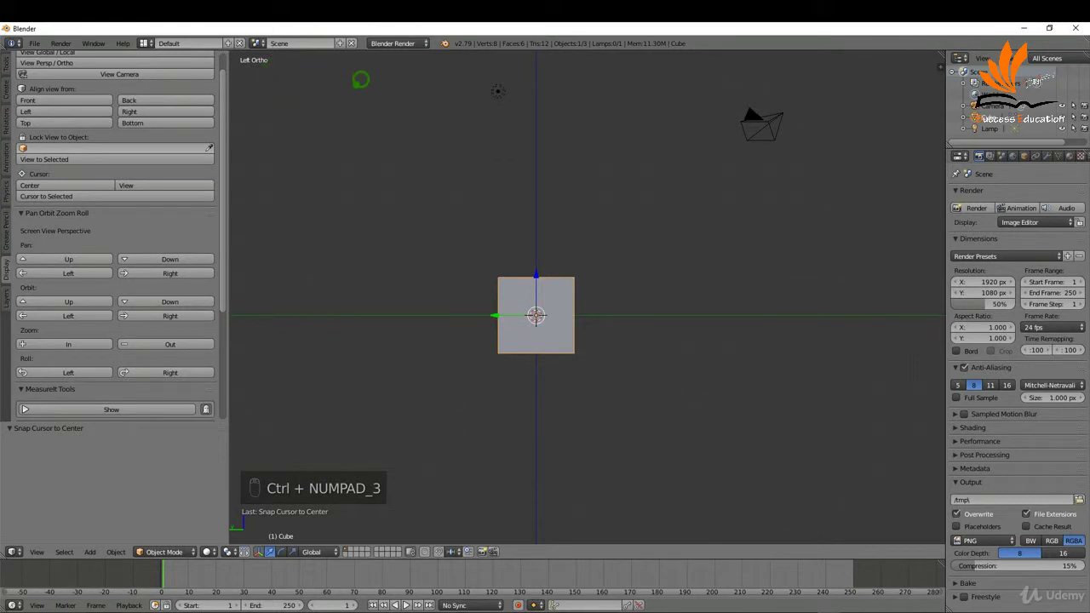
{"action": "key", "text": "ctrl+KP_7"}
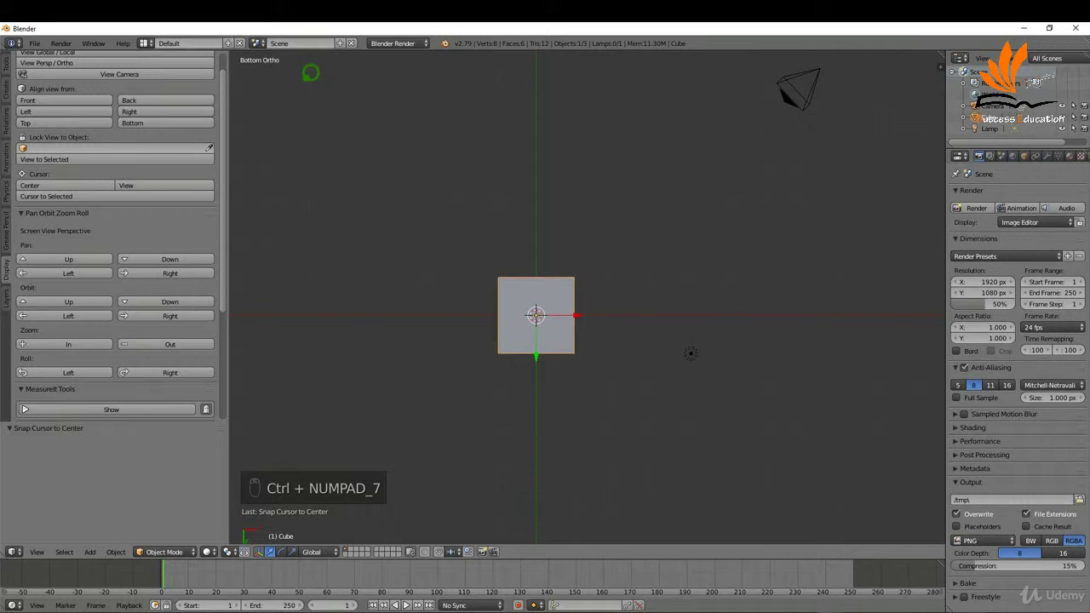
{"action": "middle_click_drag", "start_coordinate": [547, 236], "coordinate": [488, 399]}
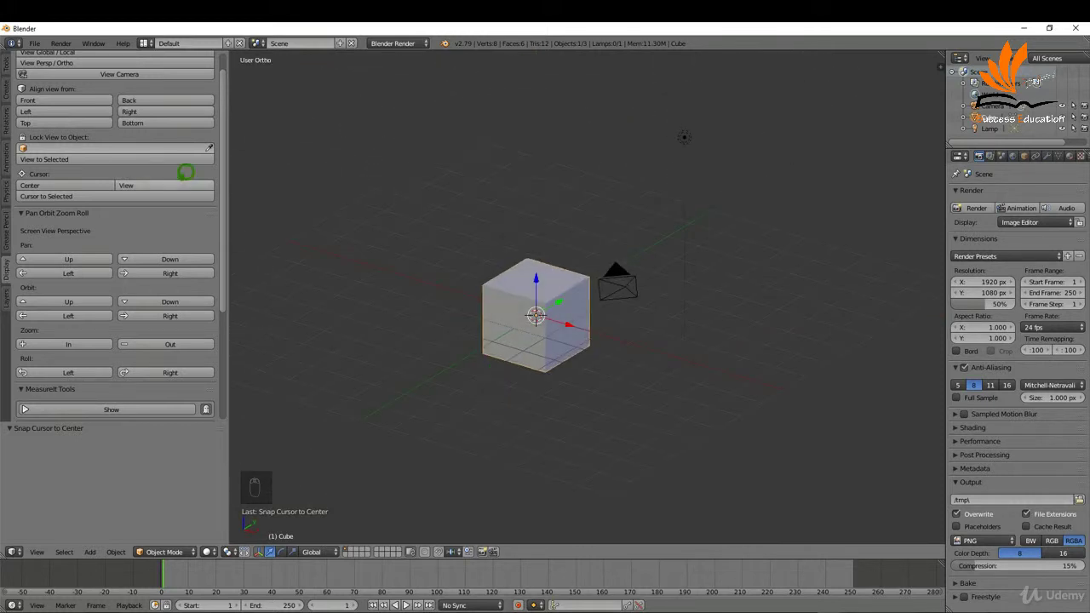
{"action": "scroll", "coordinate": [132, 134], "scroll_direction": "up", "scroll_amount": 1}
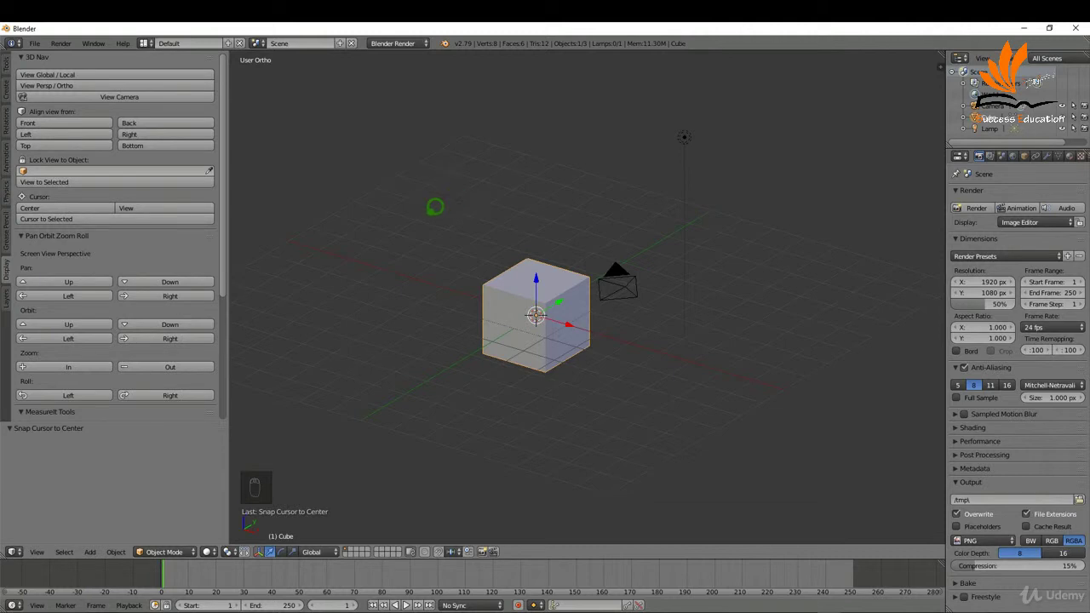
Switch the cube to Edit Mode, then try moving a top corner vertex along Z and cancel.
{"action": "key", "text": "Tab"}
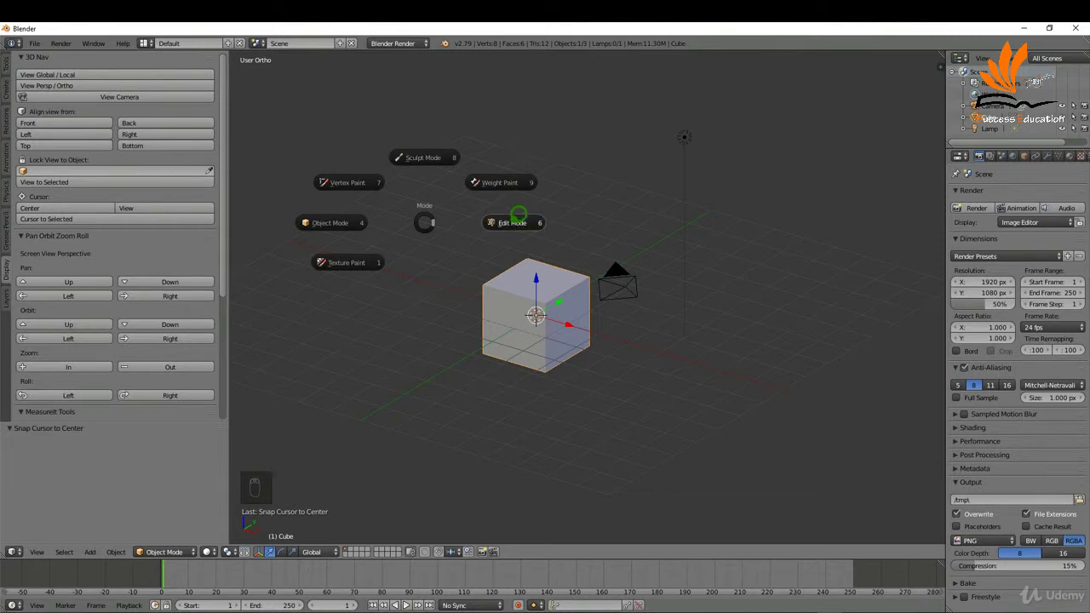
{"action": "left_click", "coordinate": [511, 222]}
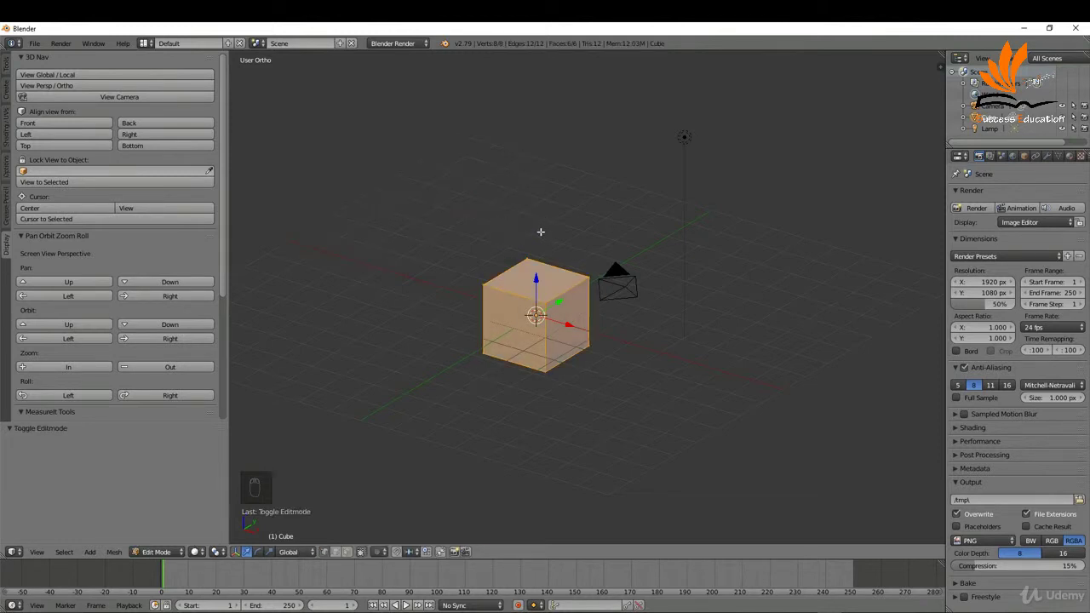
{"action": "right_click", "coordinate": [588, 277]}
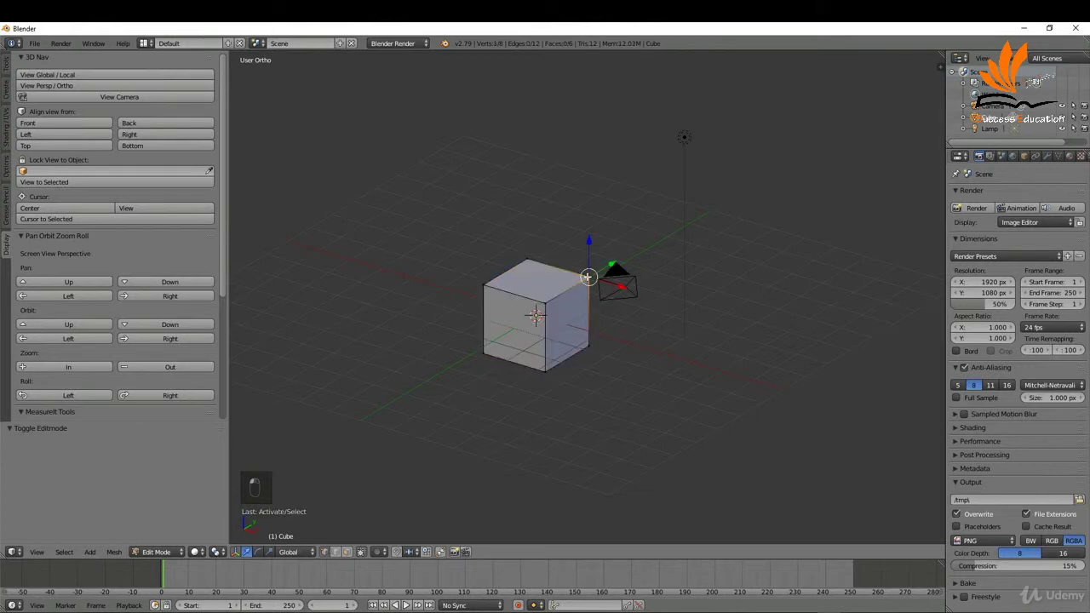
{"action": "key", "text": "g"}
{"action": "key", "text": "z"}
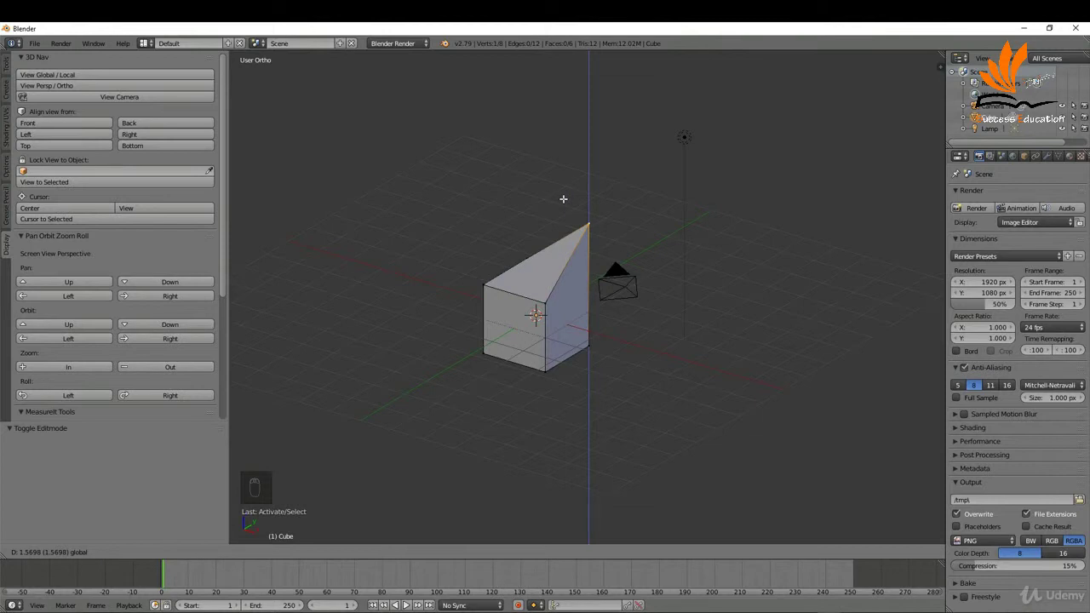
{"action": "key", "text": "Escape"}
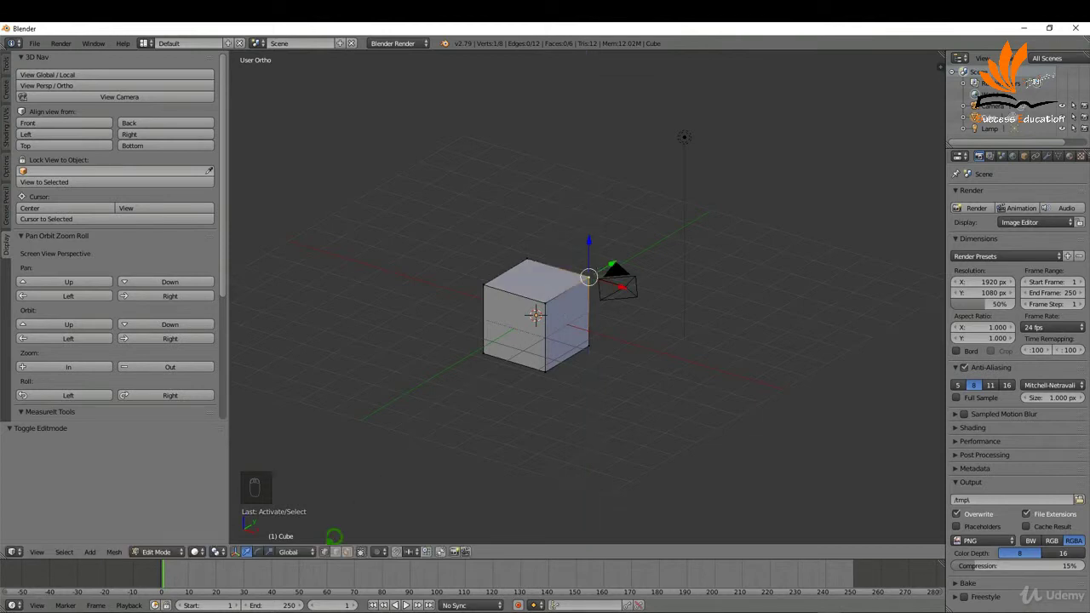
Deselect all, then move the front-left top edge to Y -2.210 after briefly trying the top face.
{"action": "key", "text": "a"}
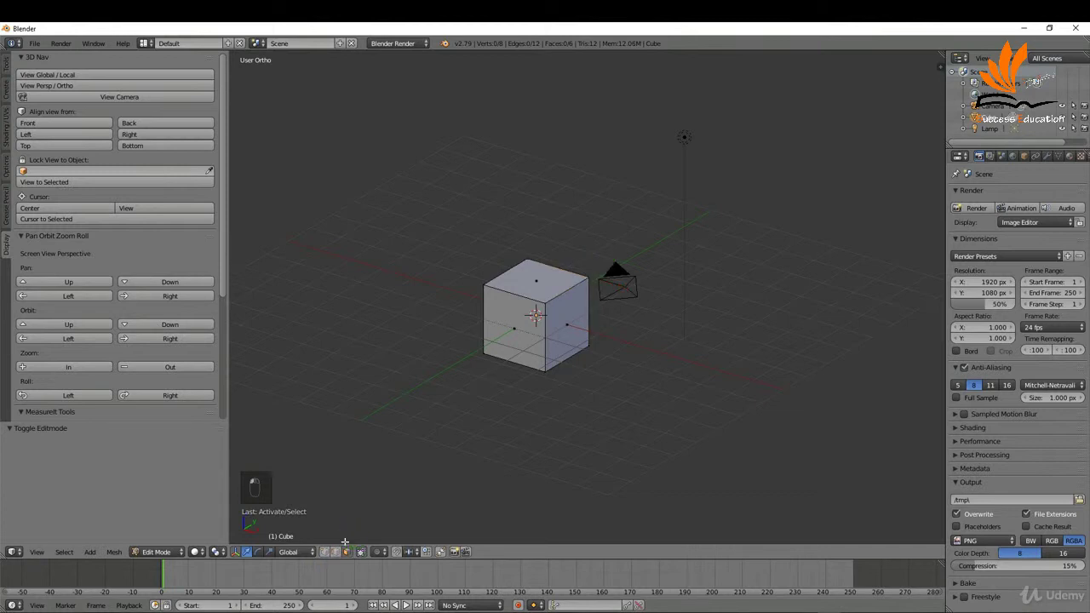
{"action": "right_click", "coordinate": [542, 282]}
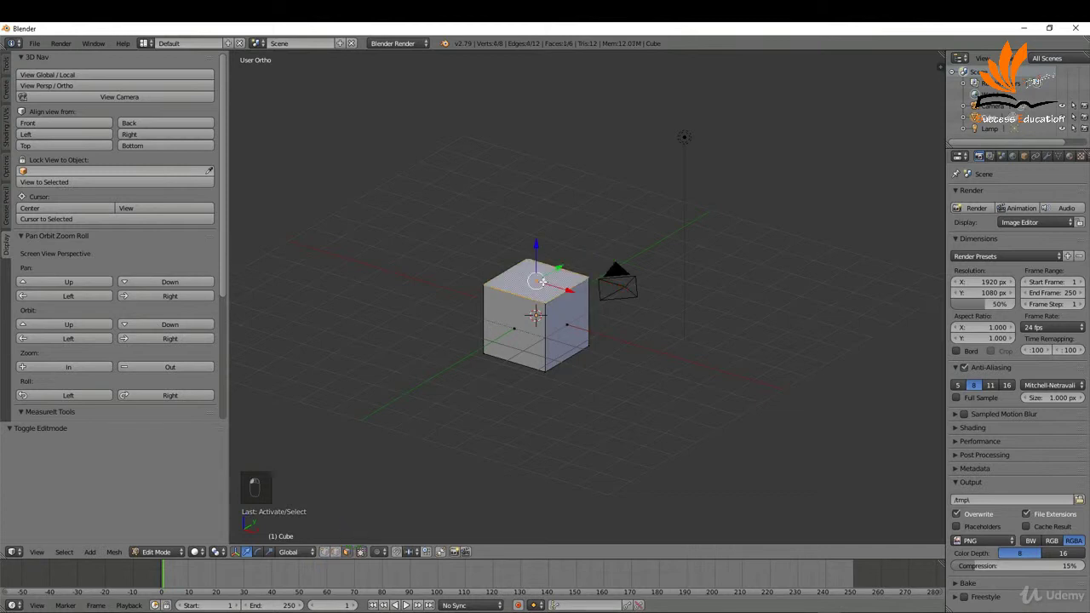
{"action": "mouse_move", "coordinate": [536, 257]}
{"action": "left_mouse_down"}
{"action": "mouse_move", "coordinate": [533, 166]}
{"action": "mouse_move", "coordinate": [521, 288]}
{"action": "mouse_move", "coordinate": [502, 197]}
{"action": "mouse_move", "coordinate": [524, 249]}
{"action": "left_mouse_up"}
{"action": "right_click", "coordinate": [499, 291]}
{"action": "key", "text": "g"}
{"action": "key", "text": "y"}
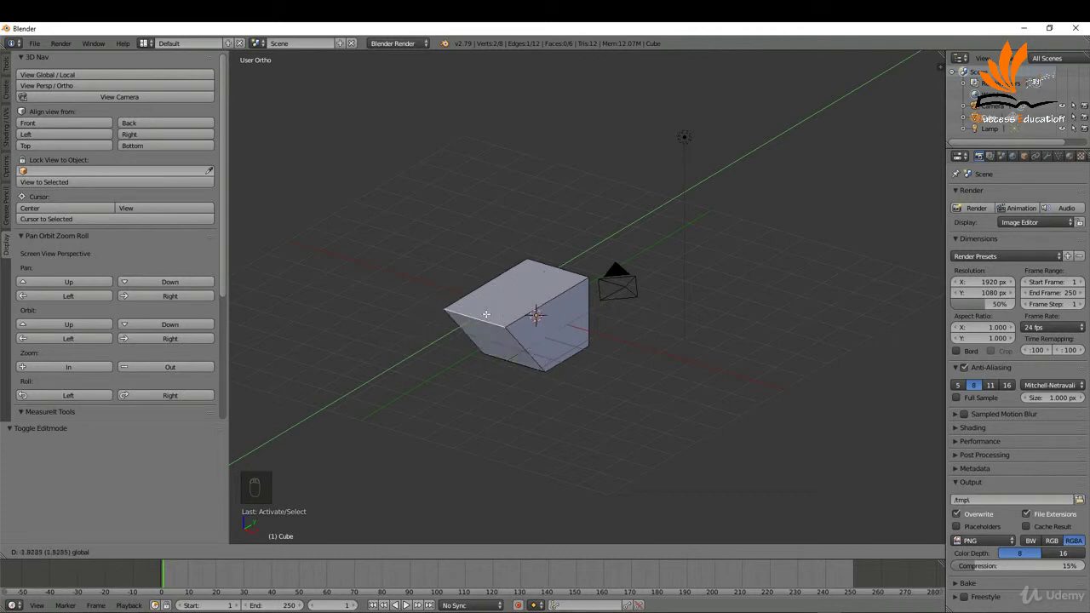
{"action": "left_click", "coordinate": [486, 310]}
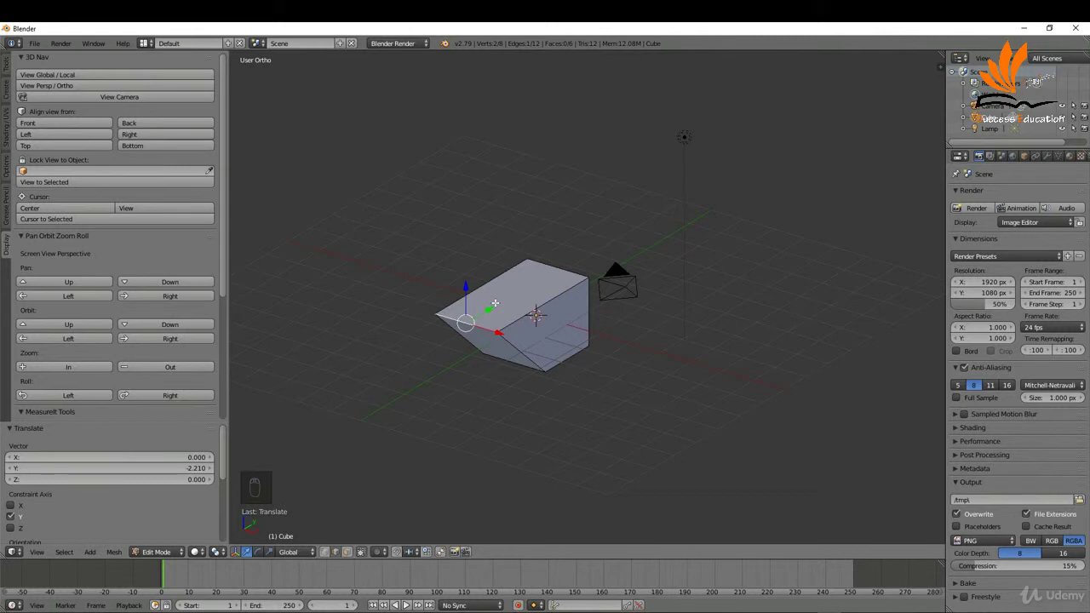
Switch to Vertex select mode, cancel a trial Y move of a vertex, and return the wedge to Object Mode.
{"action": "key", "text": "ctrl+Tab"}
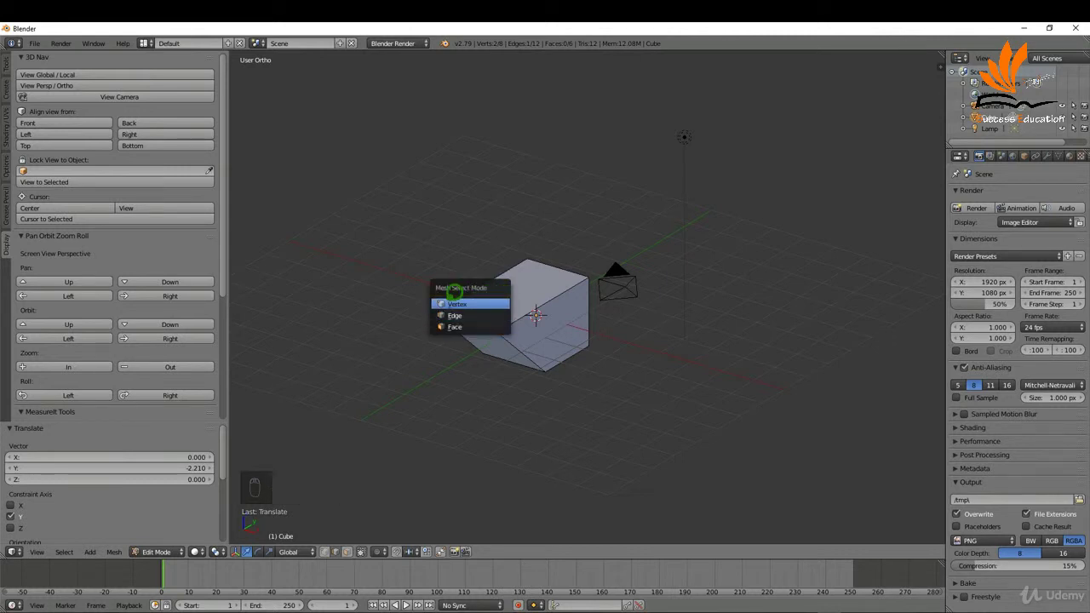
{"action": "left_click", "coordinate": [477, 303]}
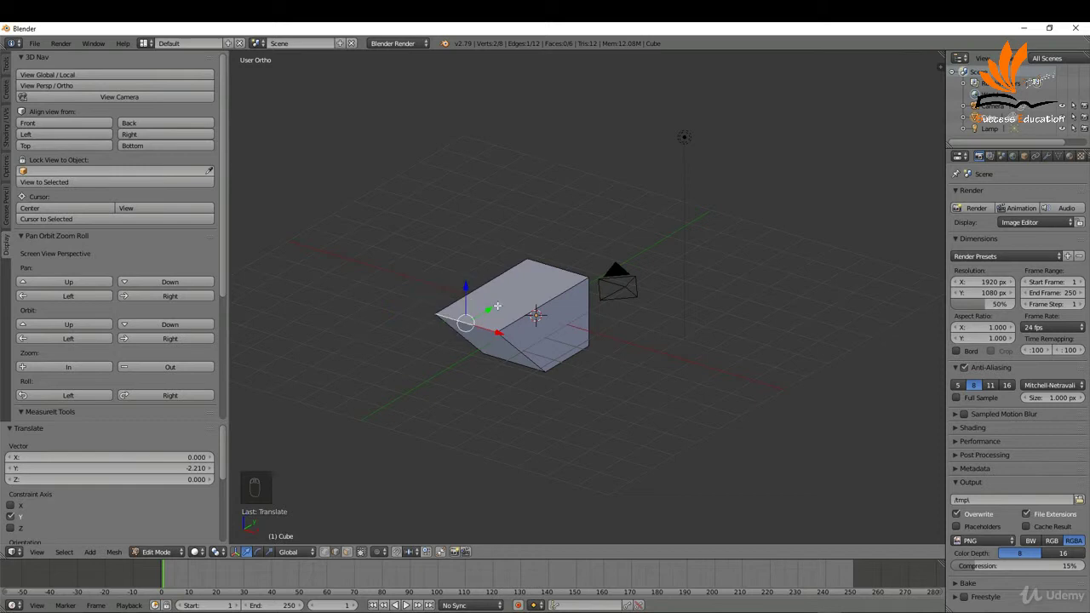
{"action": "key", "text": "g"}
{"action": "key", "text": "y"}
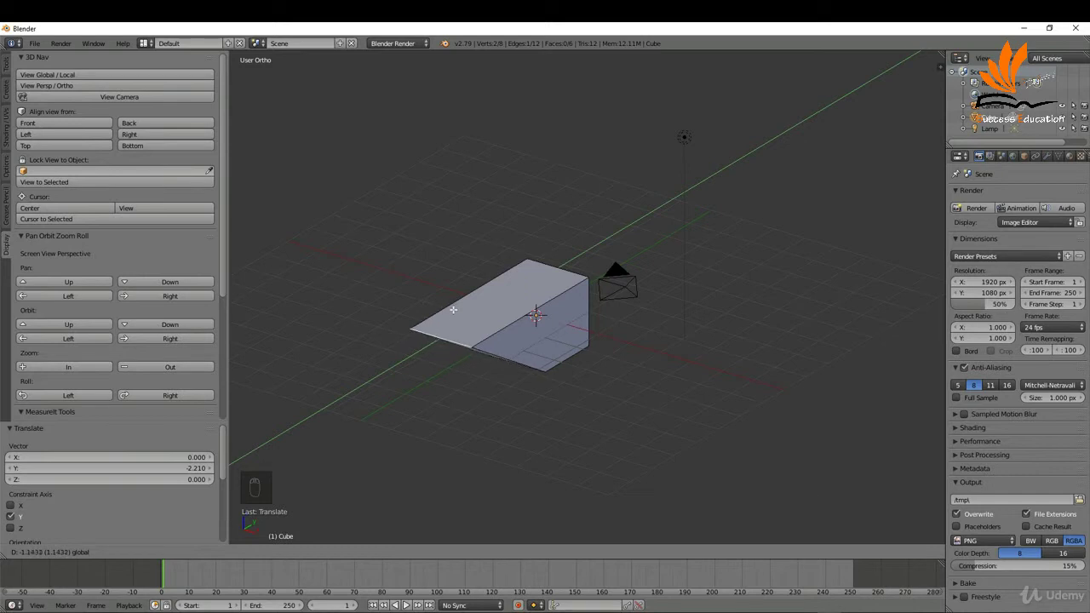
{"action": "right_click", "coordinate": [447, 316]}
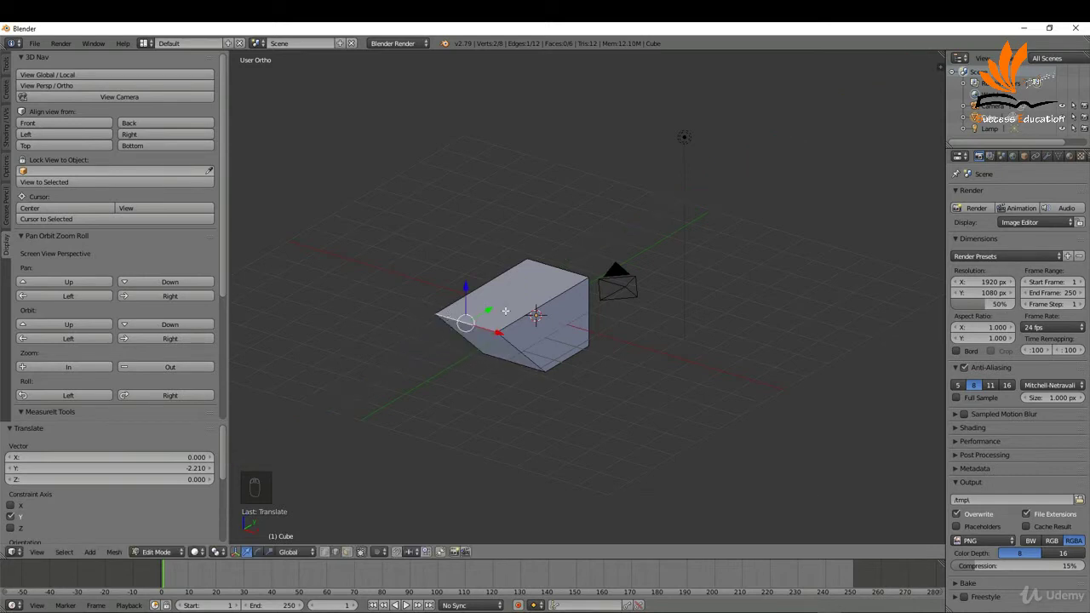
{"action": "key", "text": "Tab"}
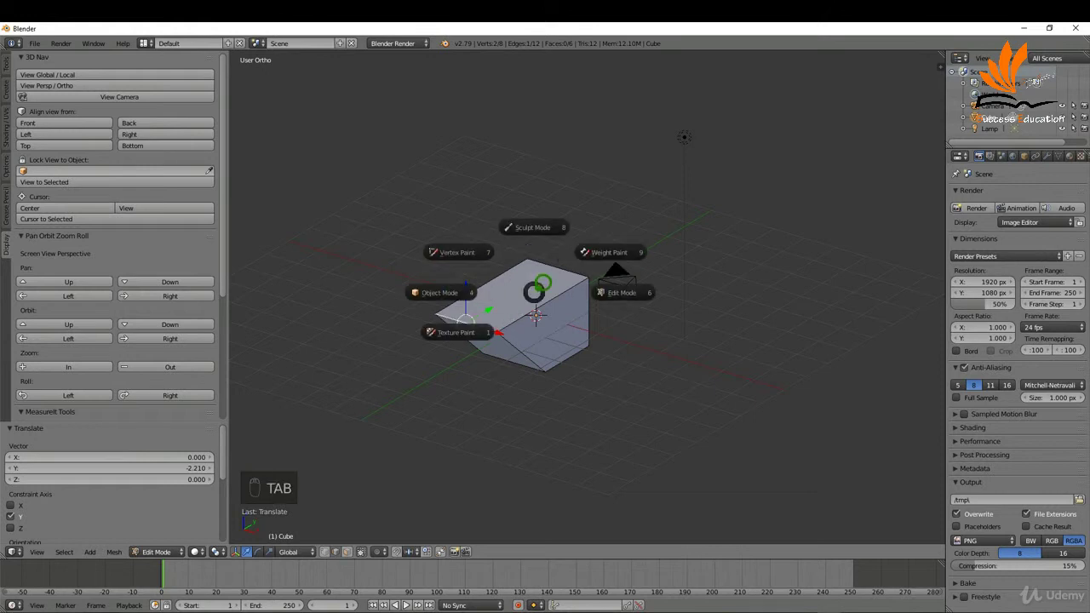
{"action": "left_click", "coordinate": [442, 284]}
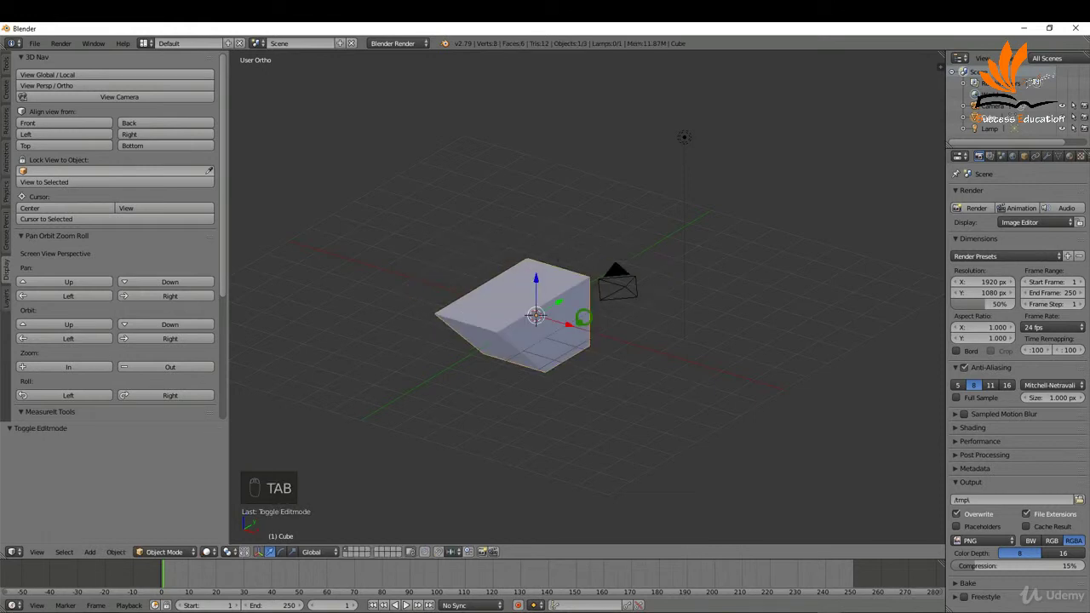